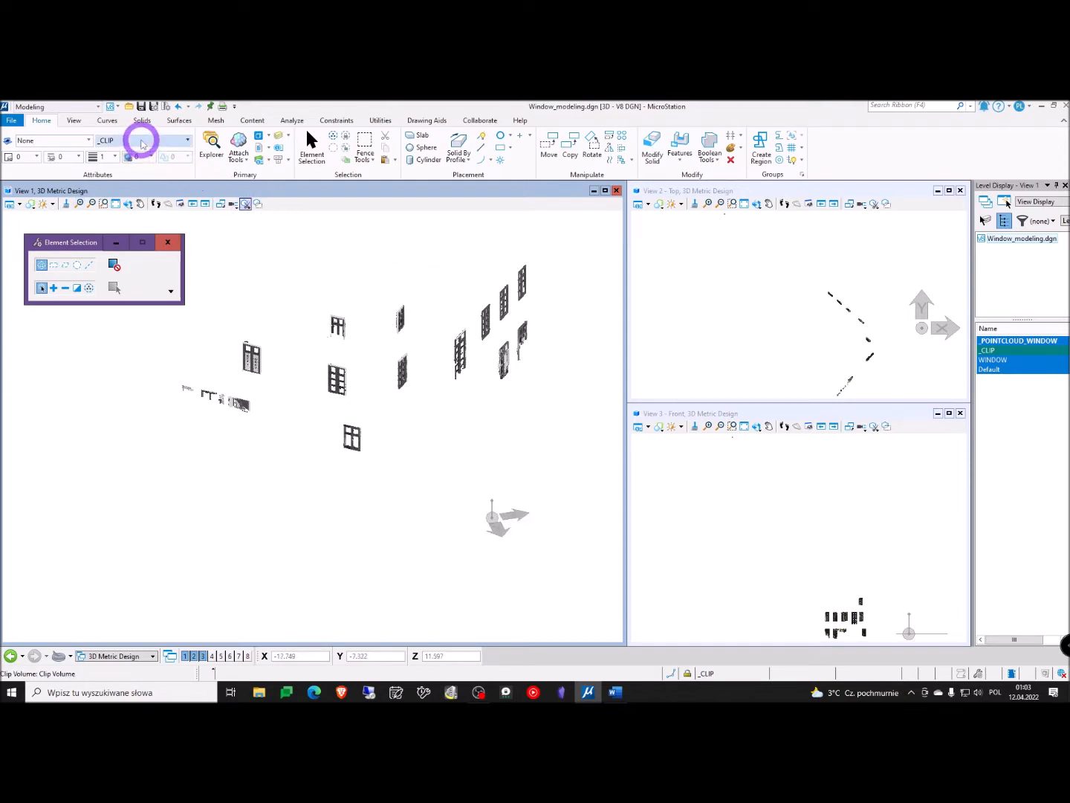
# Keep _CLIP as the active level and set the active line weight to 0
pyautogui.click(143, 143)
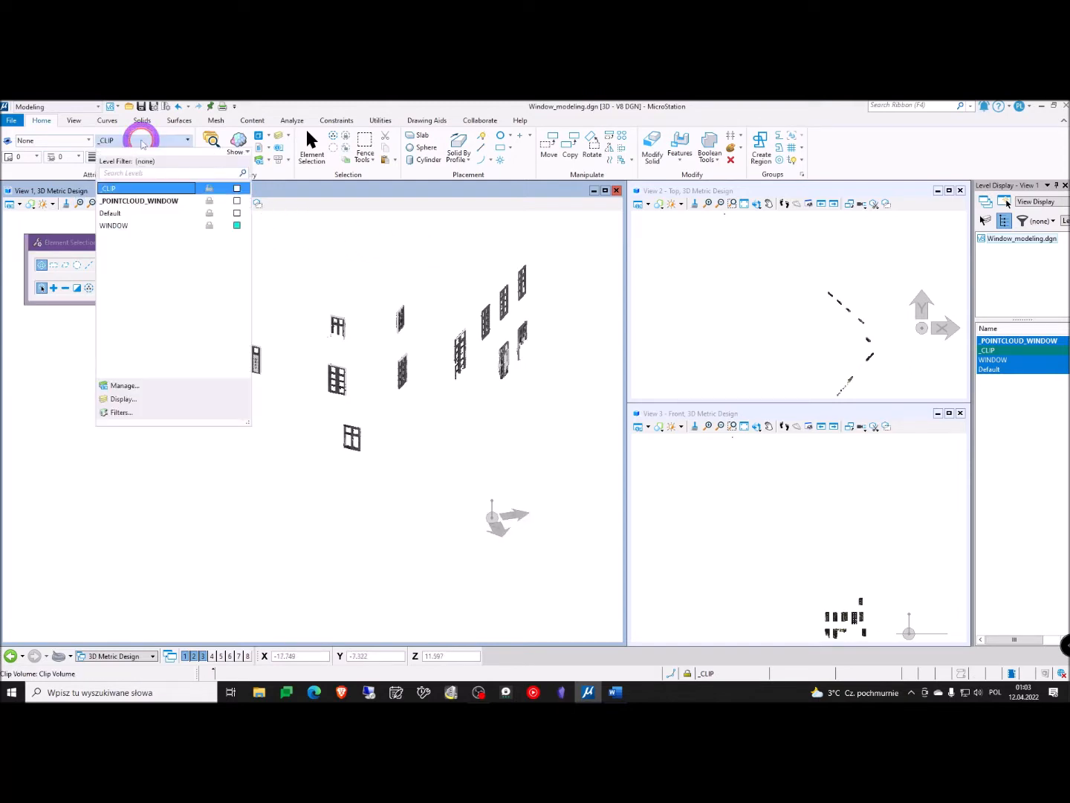
pyautogui.click(115, 190)
pyautogui.click(139, 203)
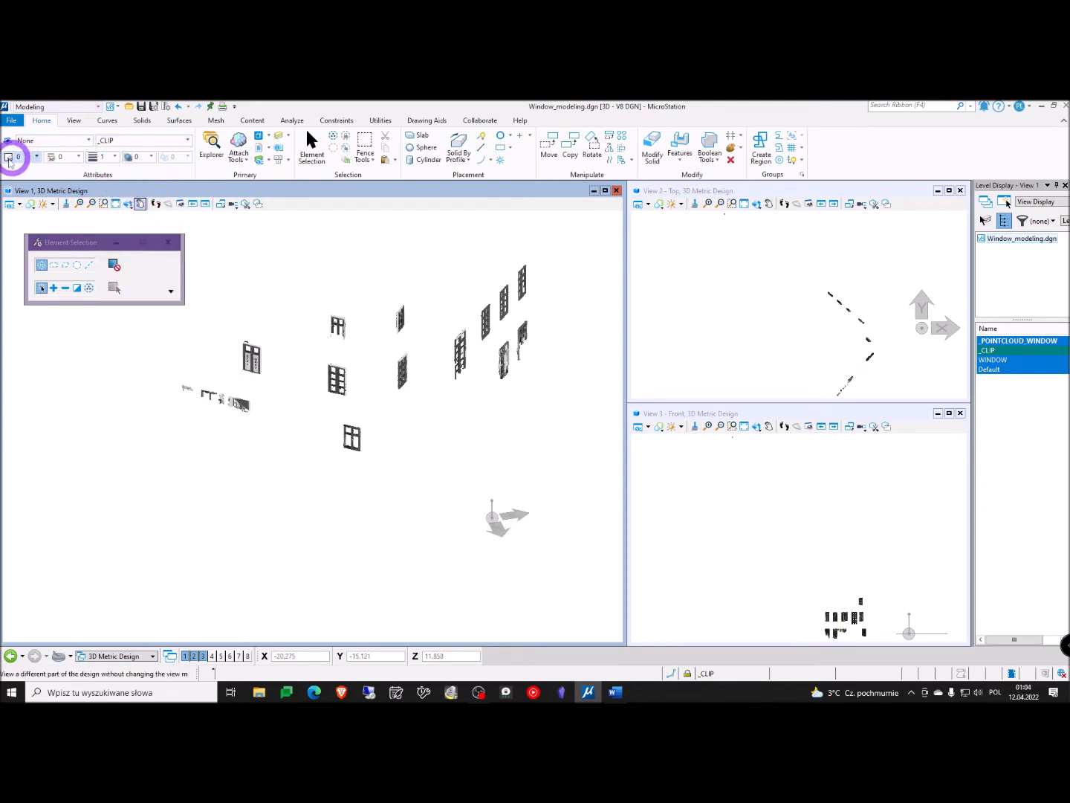
pyautogui.click(112, 157)
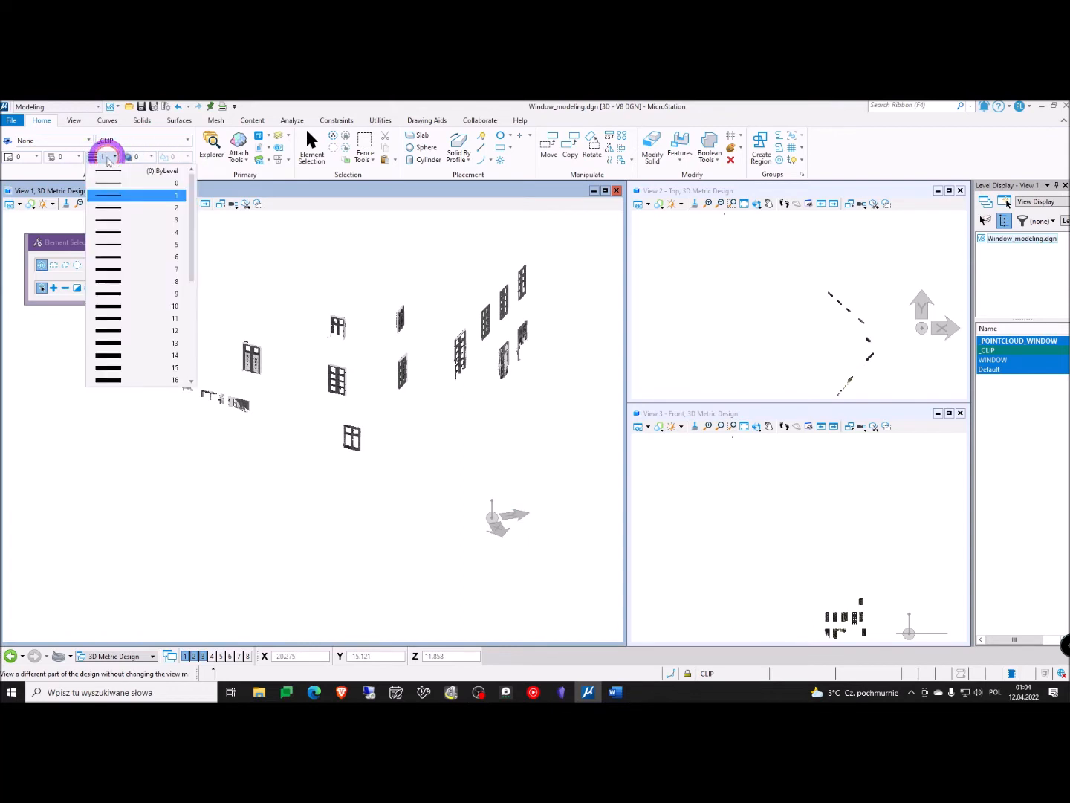
pyautogui.click(134, 182)
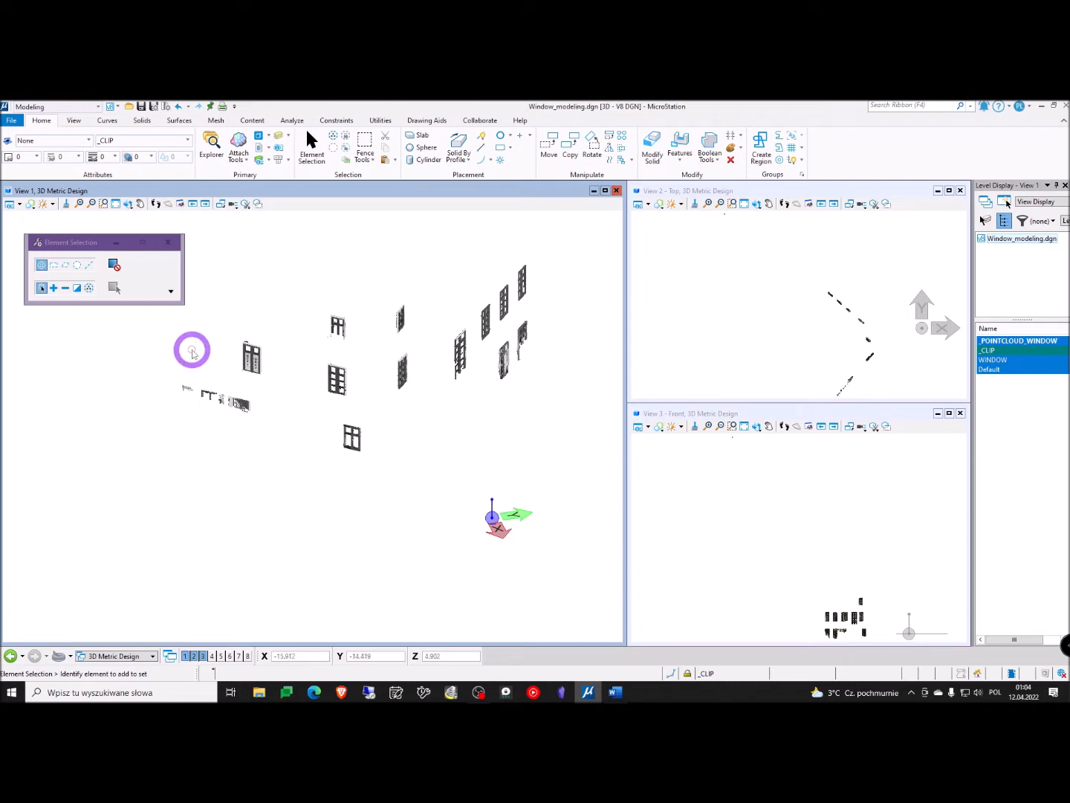
# Start a slab solid and place its start point at the lower end of the leftmost window's point cloud in the top view
pyautogui.click(422, 137)
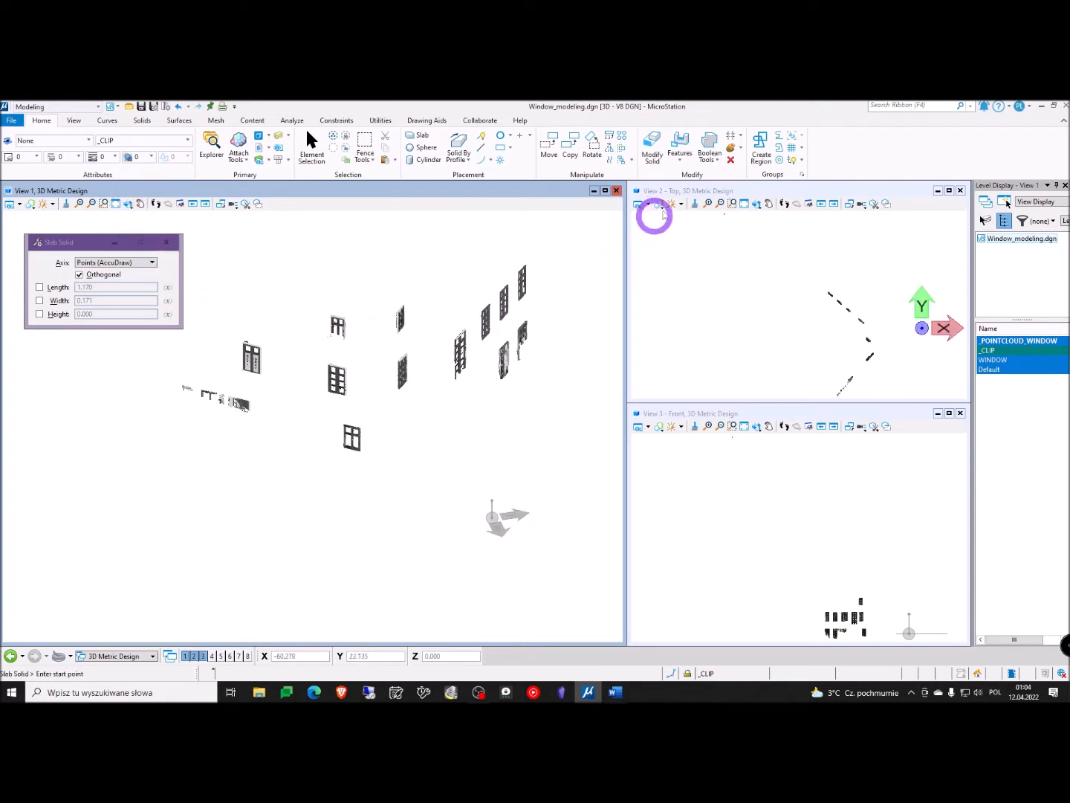
pyautogui.click(694, 191)
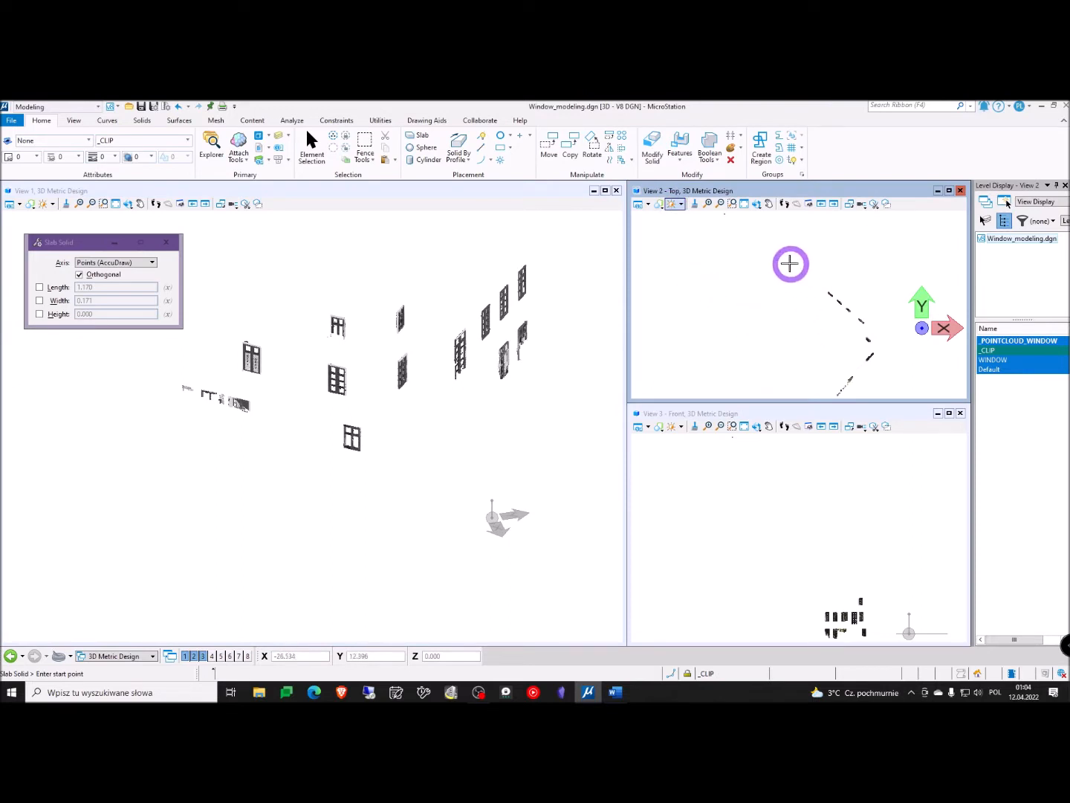
pyautogui.scroll(-1, 789, 263)
pyautogui.scroll(2, 836, 316)
pyautogui.scroll(3, 792, 373)
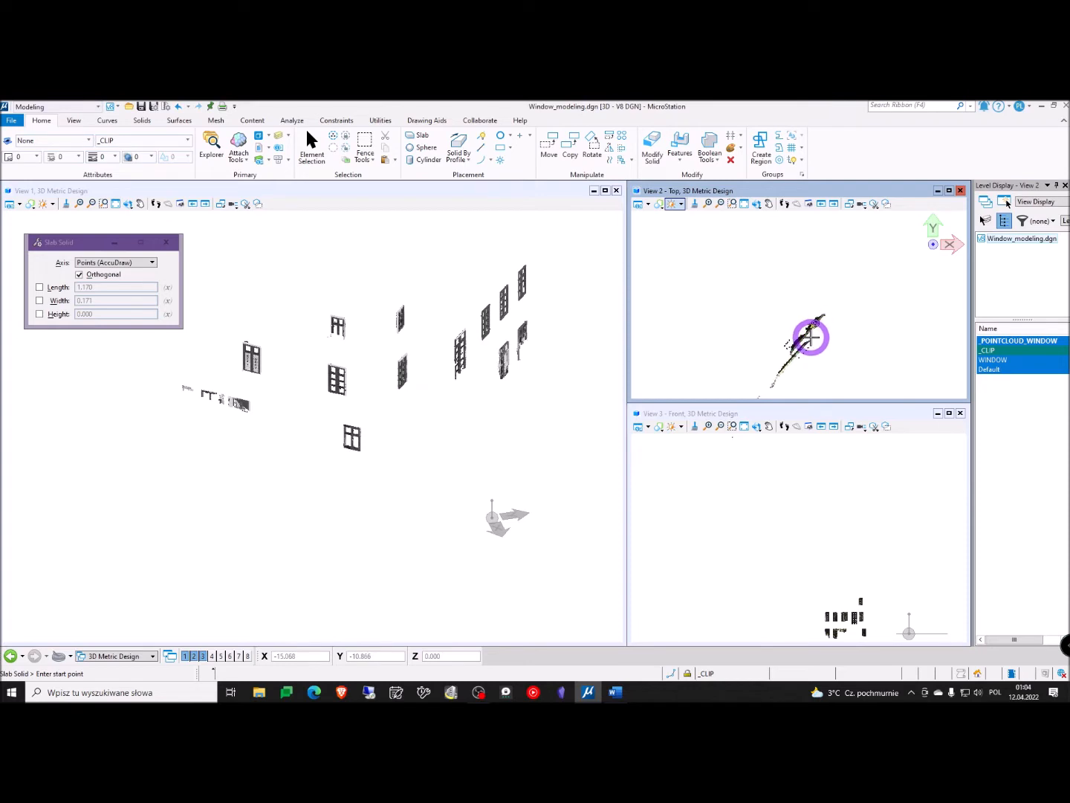
pyautogui.scroll(2, 813, 335)
pyautogui.scroll(2, 778, 326)
pyautogui.moveTo(770, 317); pyautogui.dragTo(726, 342, button='middle')
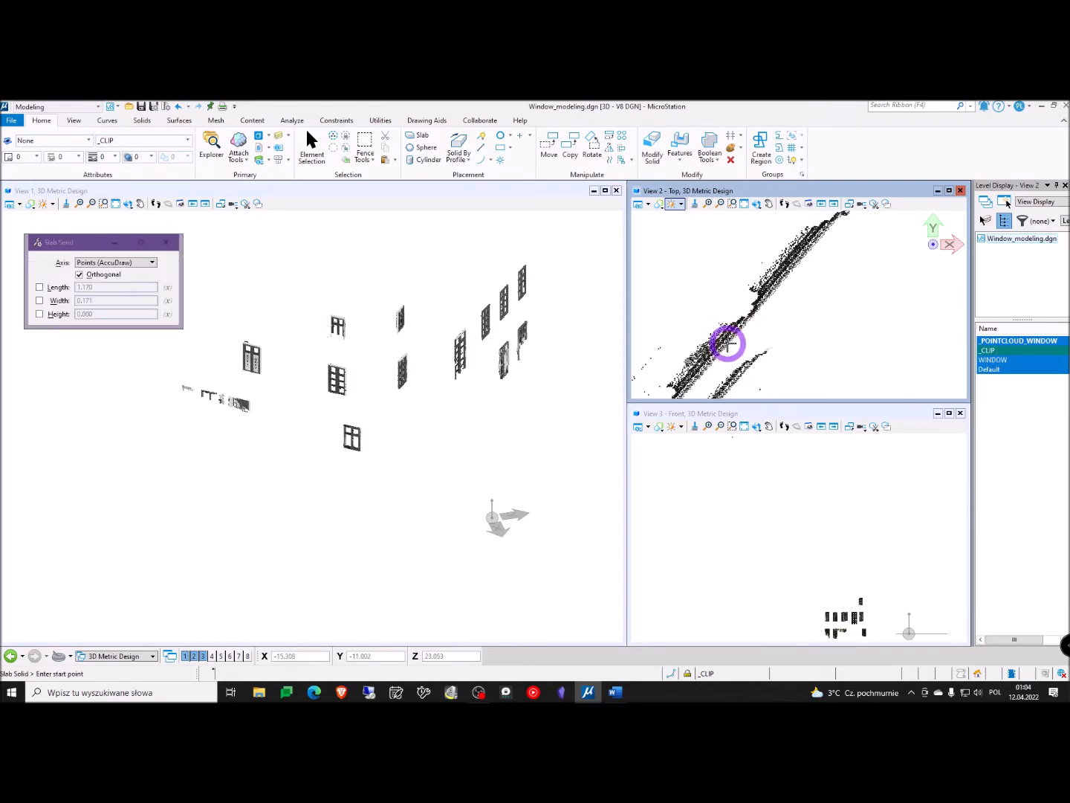
pyautogui.scroll(-2, 752, 325)
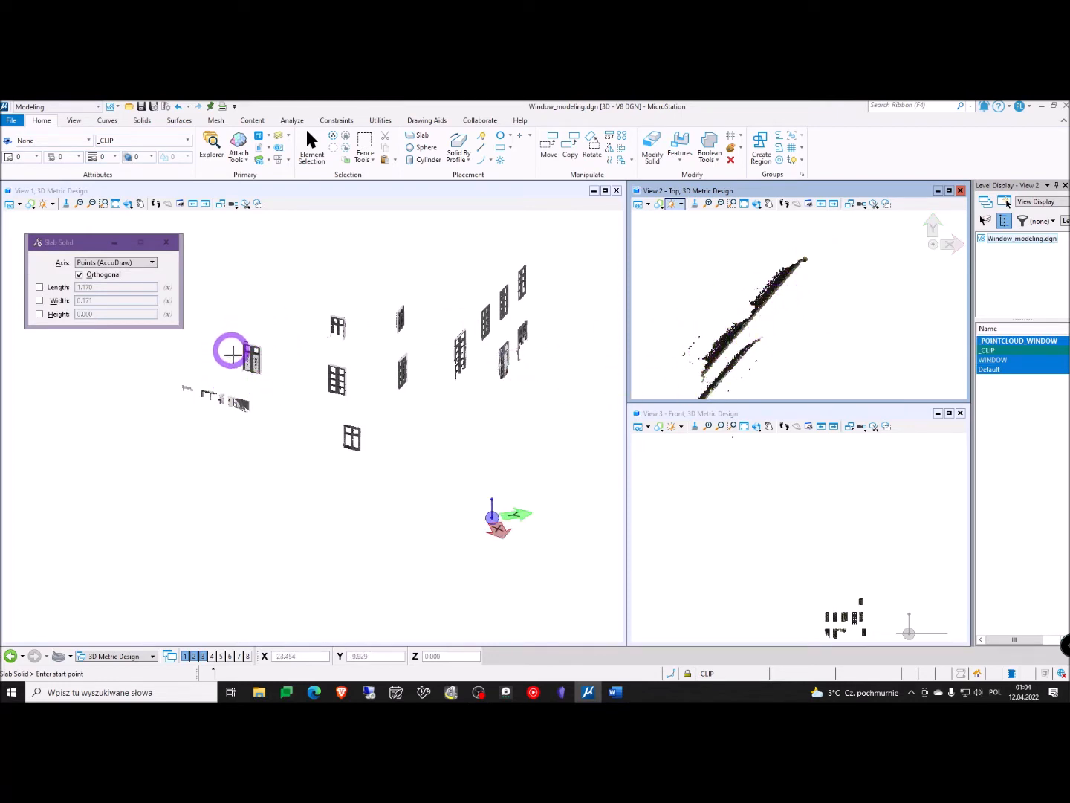
pyautogui.moveTo(740, 342); pyautogui.dragTo(714, 327, button='middle')
pyautogui.scroll(3, 675, 351)
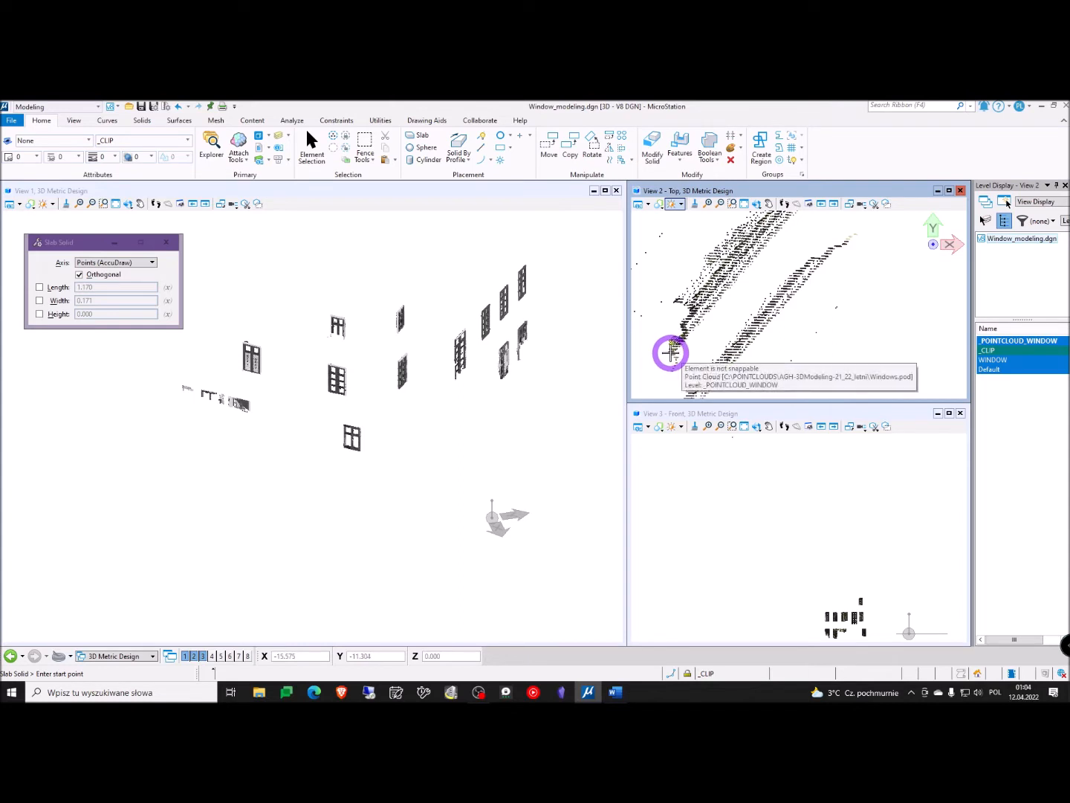
pyautogui.click(671, 351)
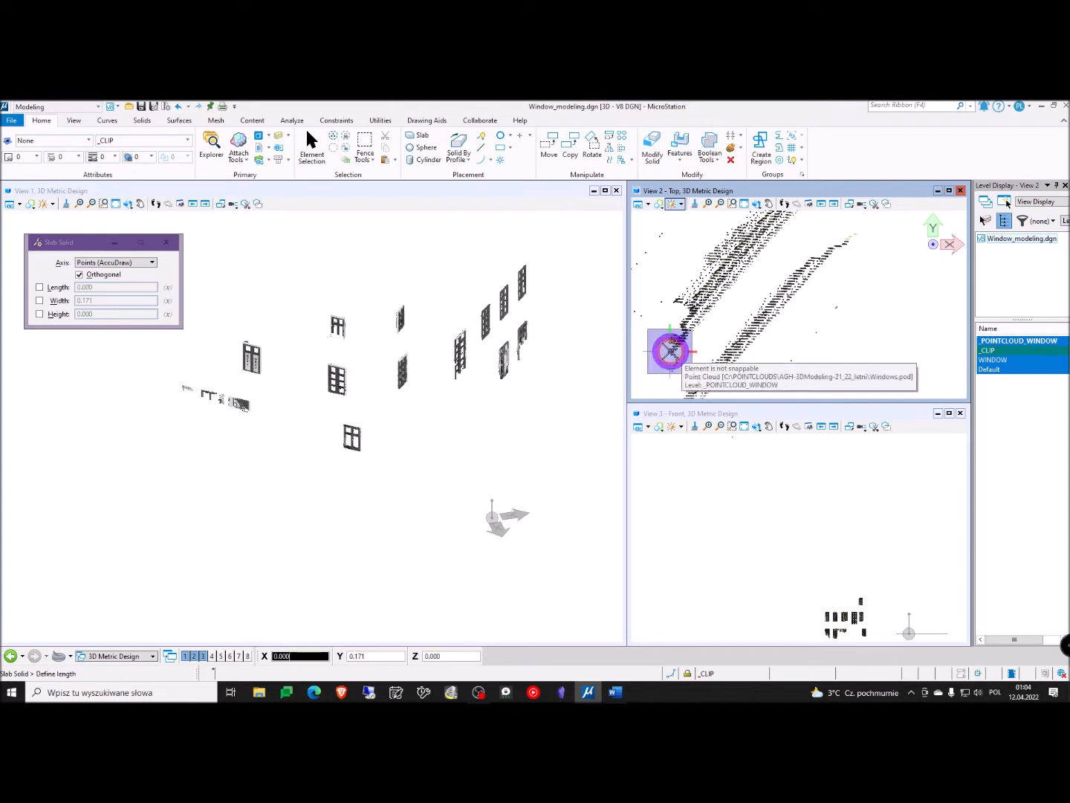
# Complete the slab along the window's points, about 1.17 long, 0.21 wide and 6.24 high, enclosing the window vertically
pyautogui.scroll(-3, 672, 356)
pyautogui.scroll(4, 725, 295)
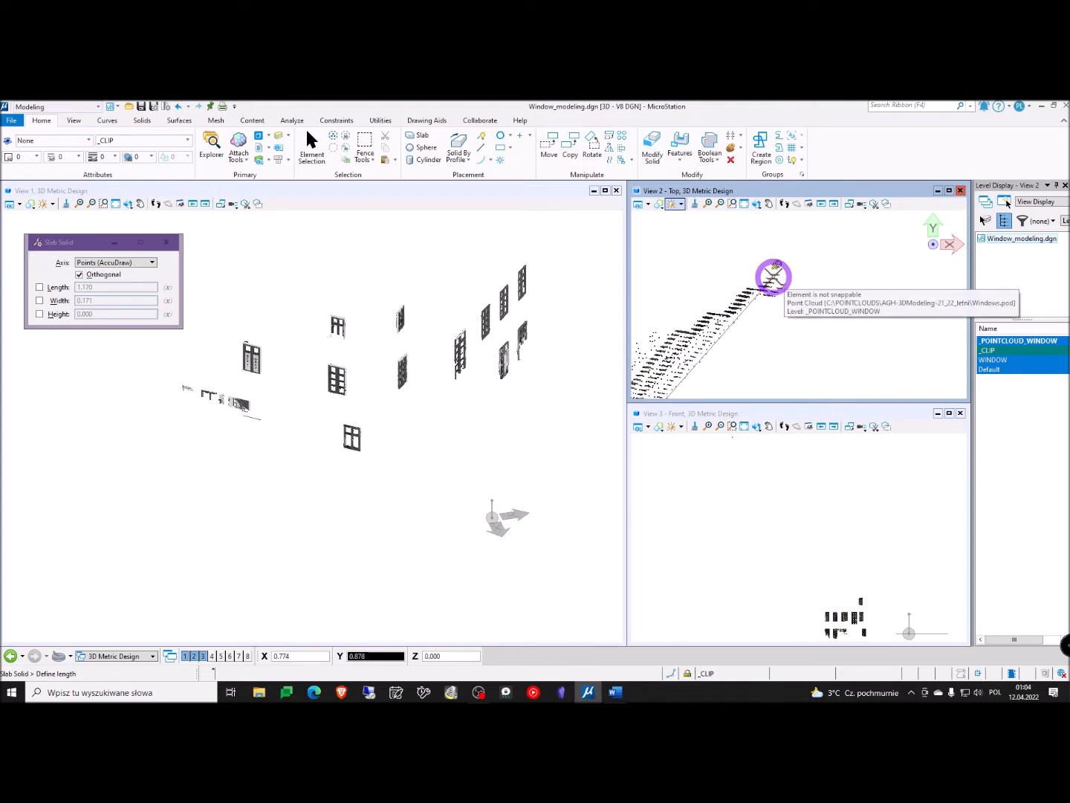
pyautogui.click(772, 277)
pyautogui.scroll(-2, 734, 252)
pyautogui.scroll(2, 708, 297)
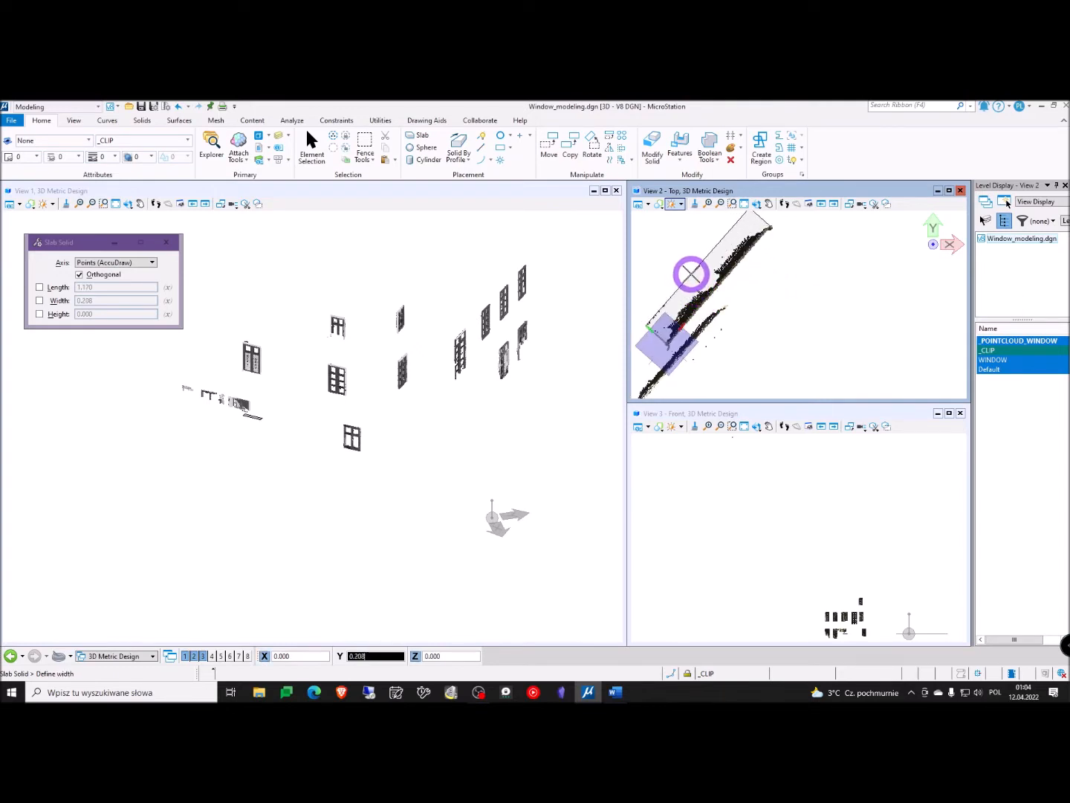
pyautogui.click(691, 274)
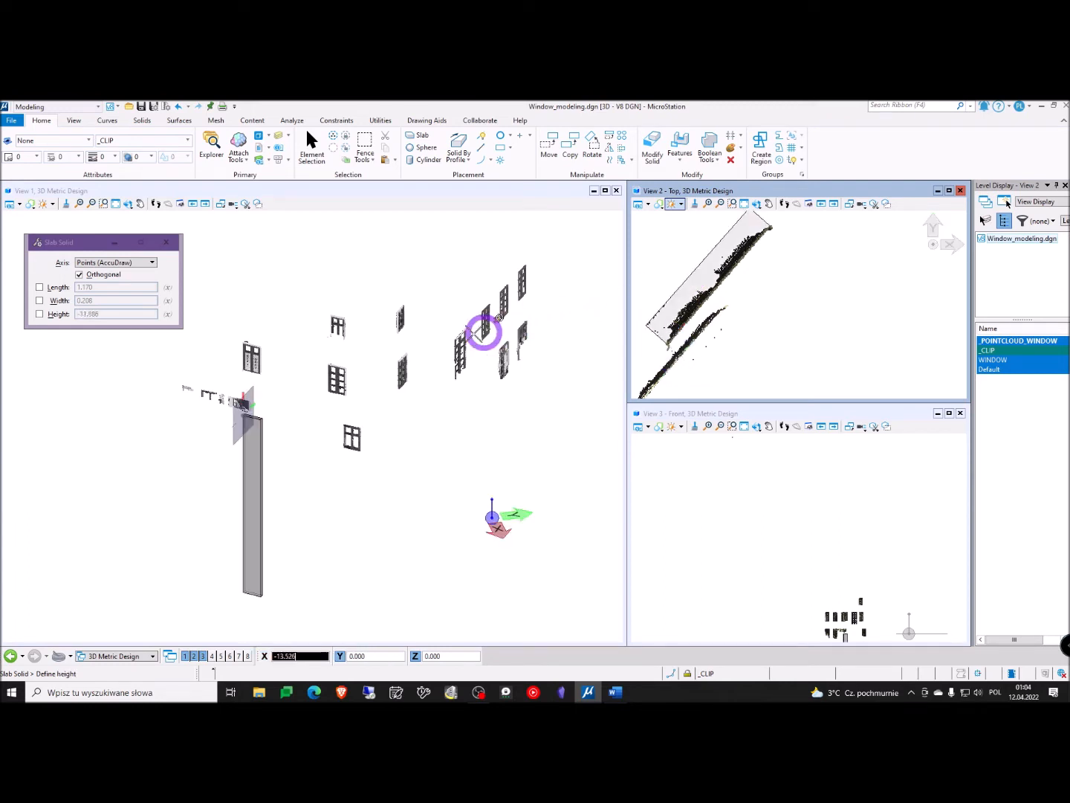
pyautogui.click(264, 305)
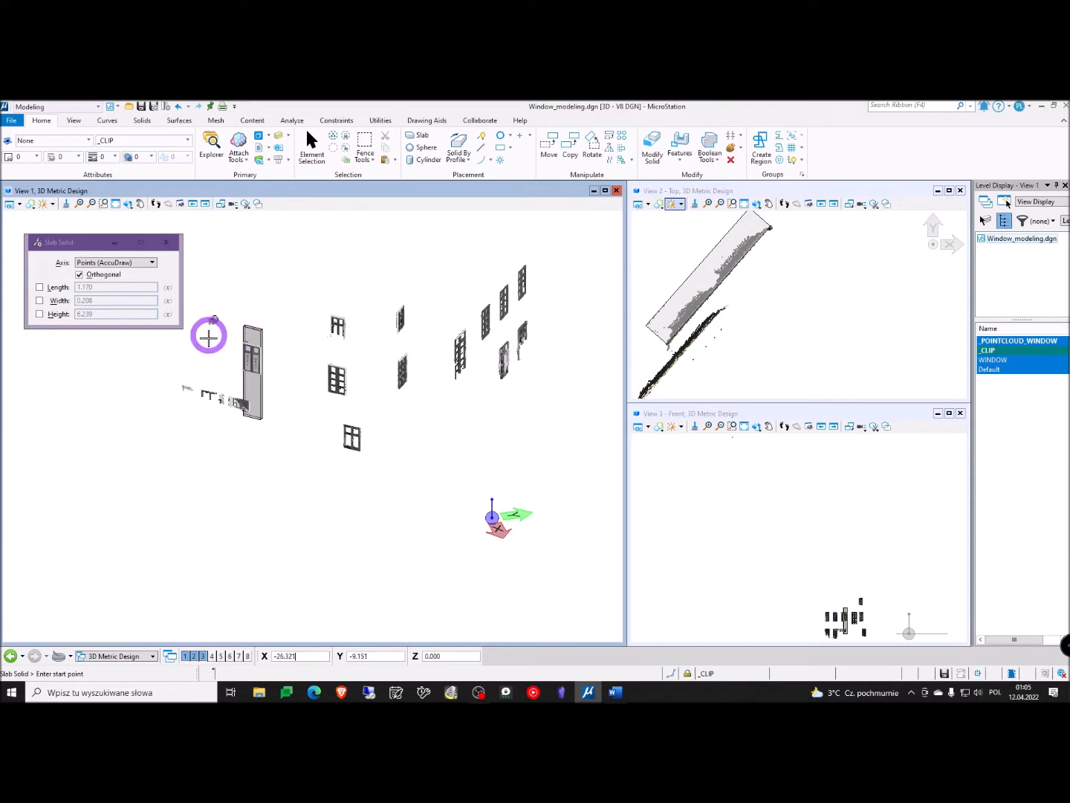
# Leave the Slab tool and examine how the new slab encloses the window in the 3D view
pyautogui.scroll(2, 209, 337)
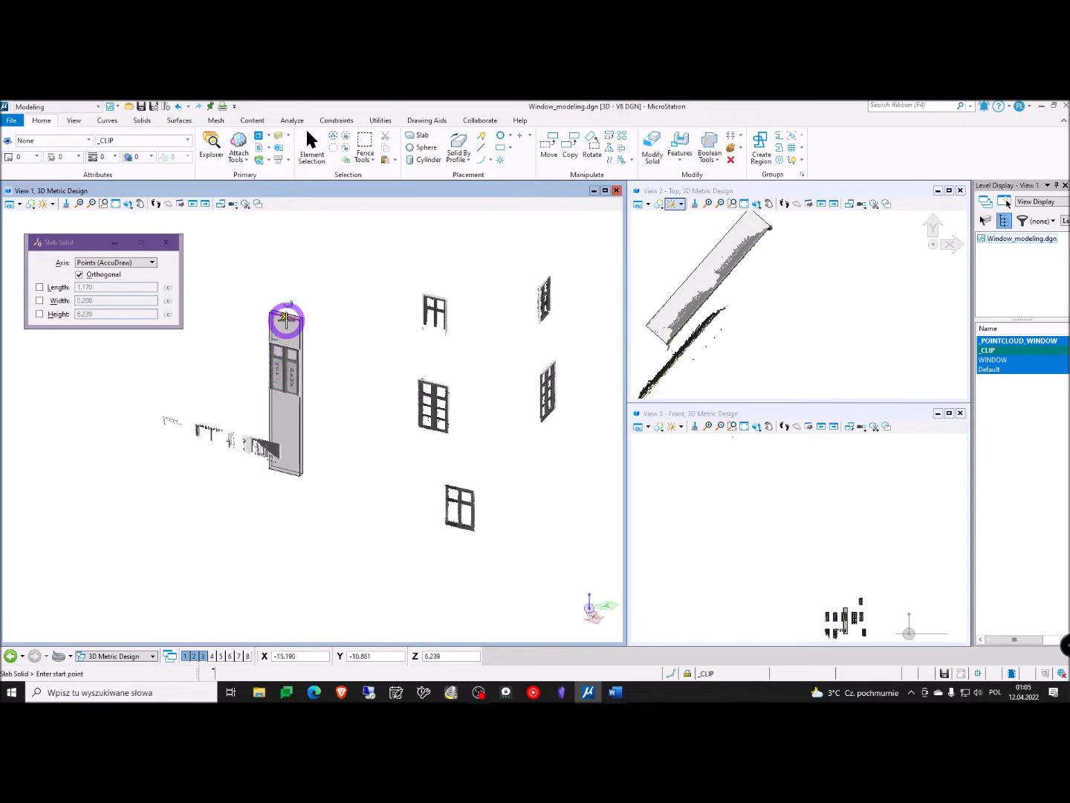
pyautogui.press('Escape')
pyautogui.click(272, 325)
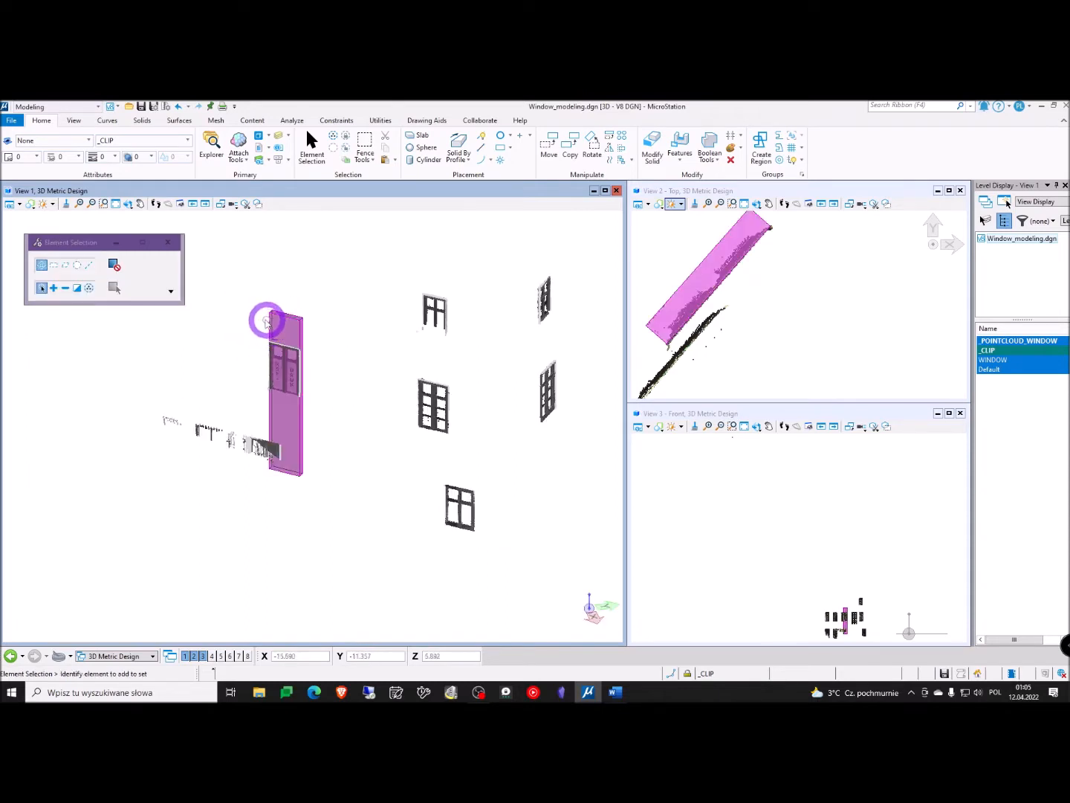
pyautogui.click(277, 312)
pyautogui.scroll(2, 256, 320)
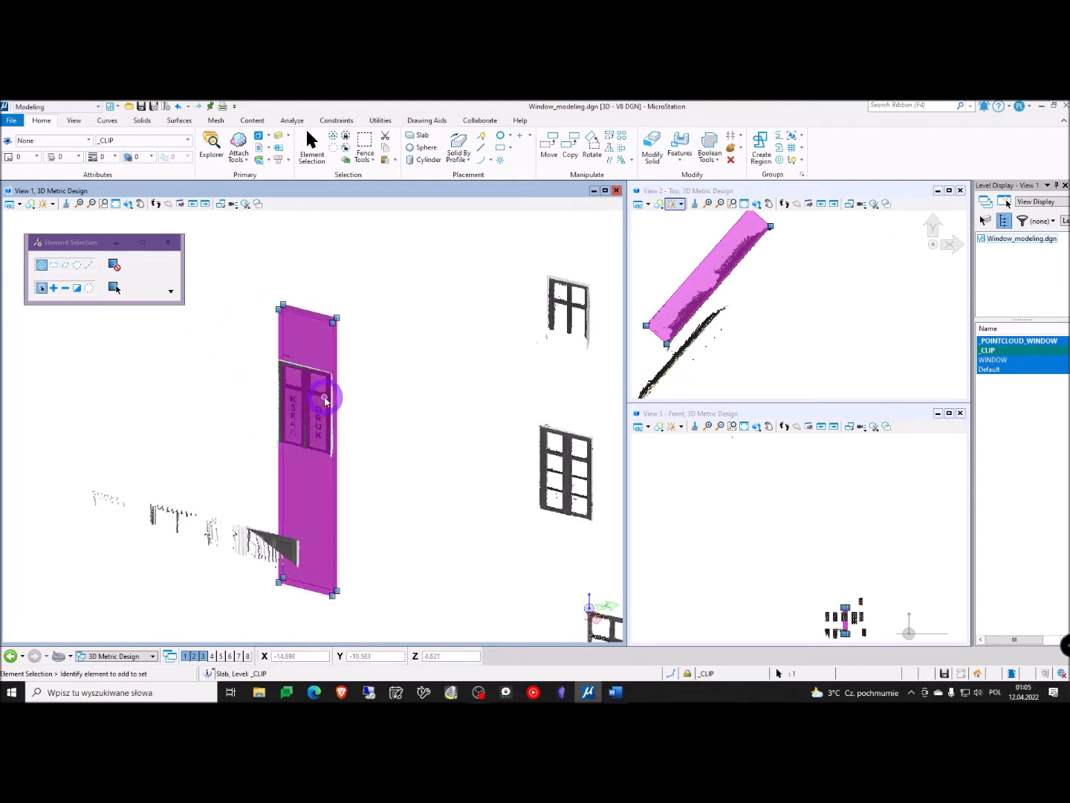
pyautogui.click(384, 392)
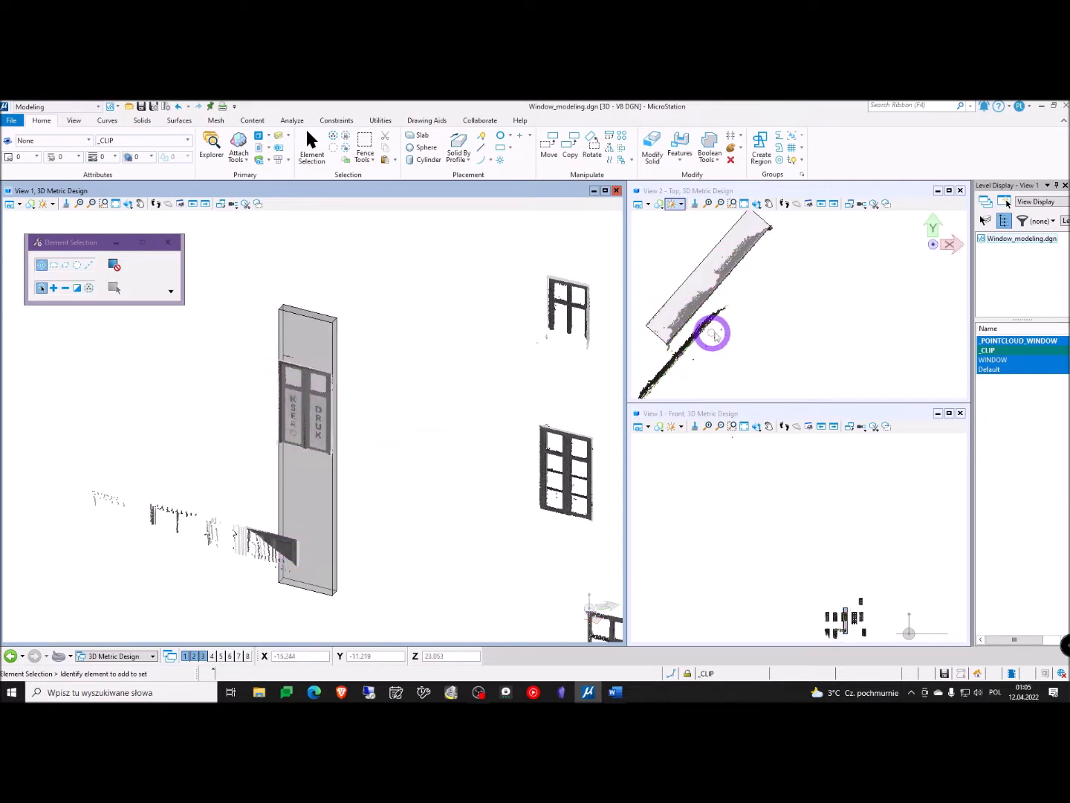
# Select the slab, check both its ends in the top view, and start Rotate with the 3 points method
pyautogui.click(678, 317)
pyautogui.scroll(3, 671, 346)
pyautogui.scroll(-4, 685, 346)
pyautogui.scroll(2, 766, 276)
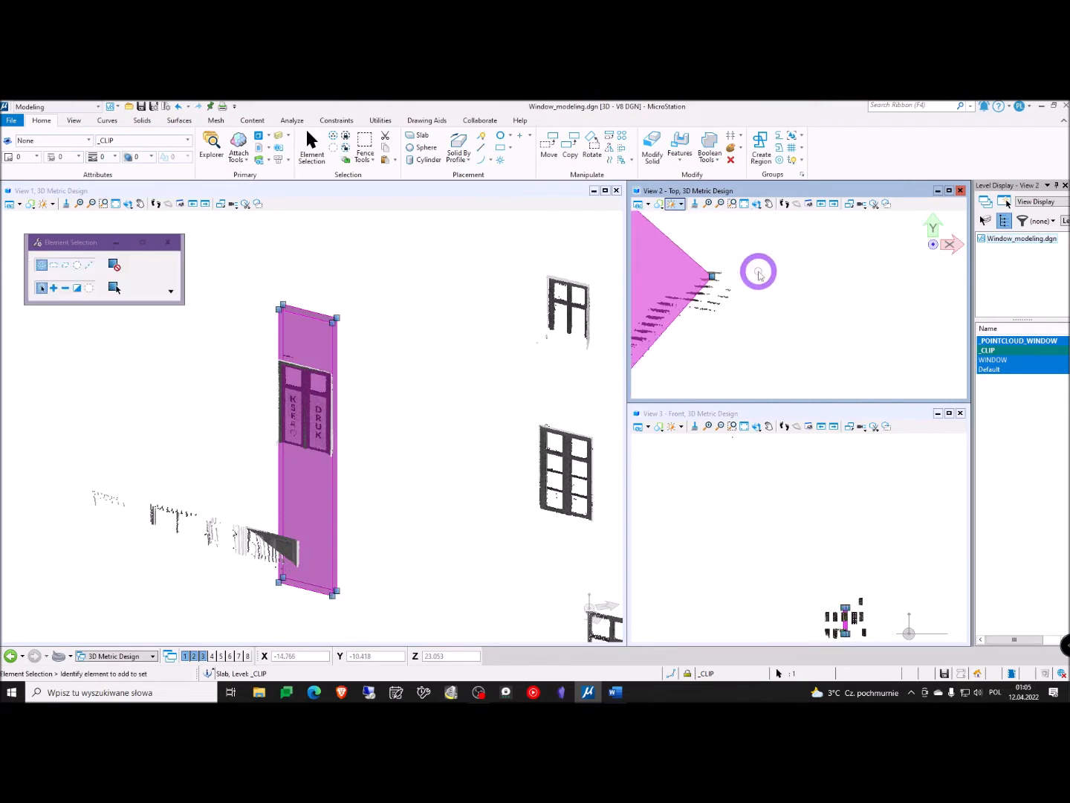
pyautogui.keyDown('shift'); pyautogui.moveTo(756, 269); pyautogui.dragTo(685, 333, button='middle'); pyautogui.keyUp('shift')
pyautogui.scroll(3, 686, 333)
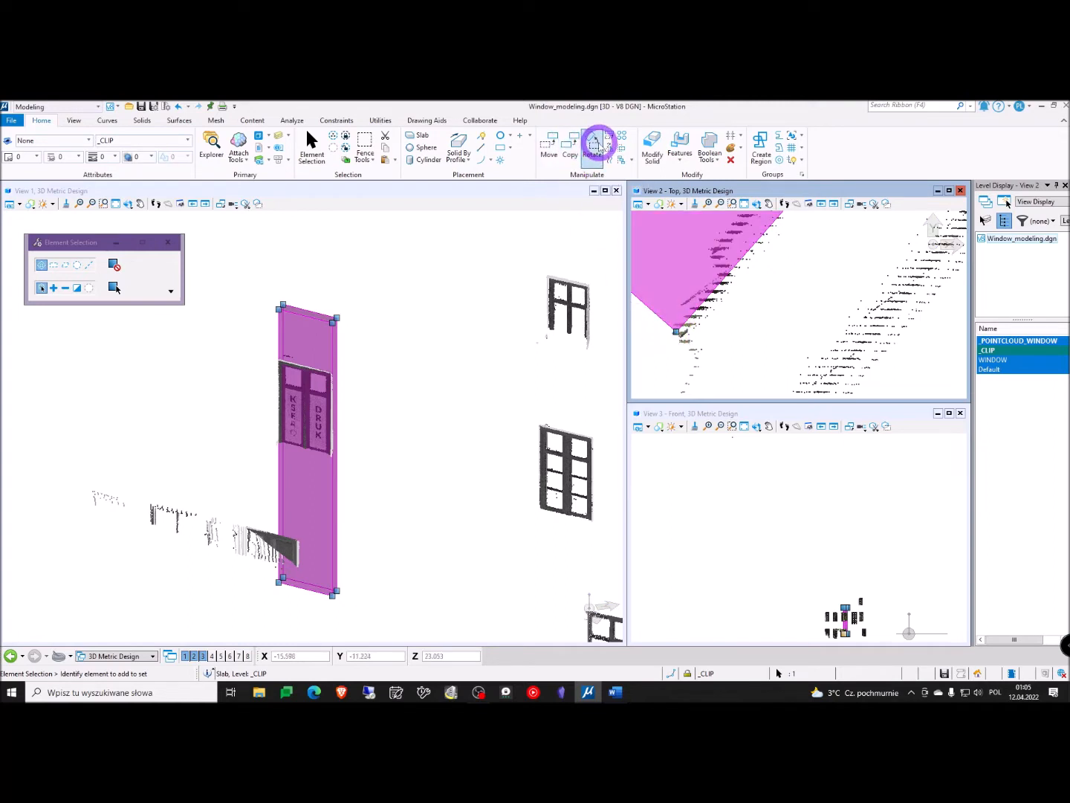
pyautogui.moveTo(771, 308); pyautogui.dragTo(758, 335, button='middle')
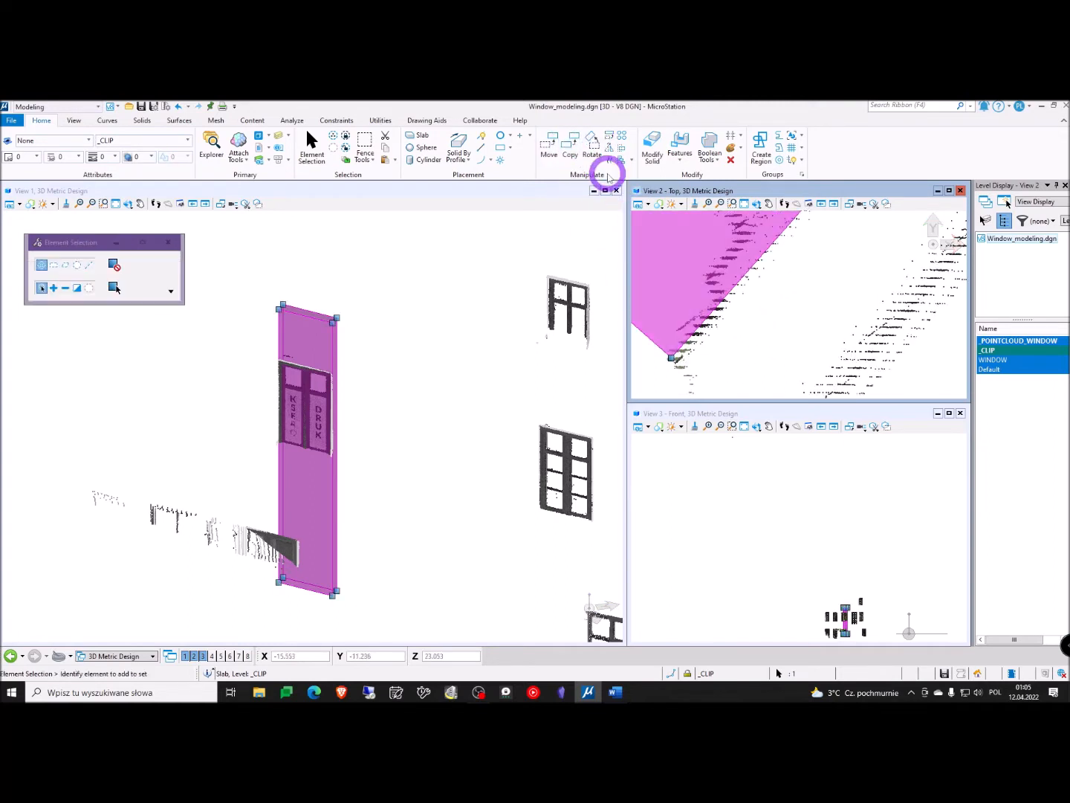
pyautogui.click(592, 144)
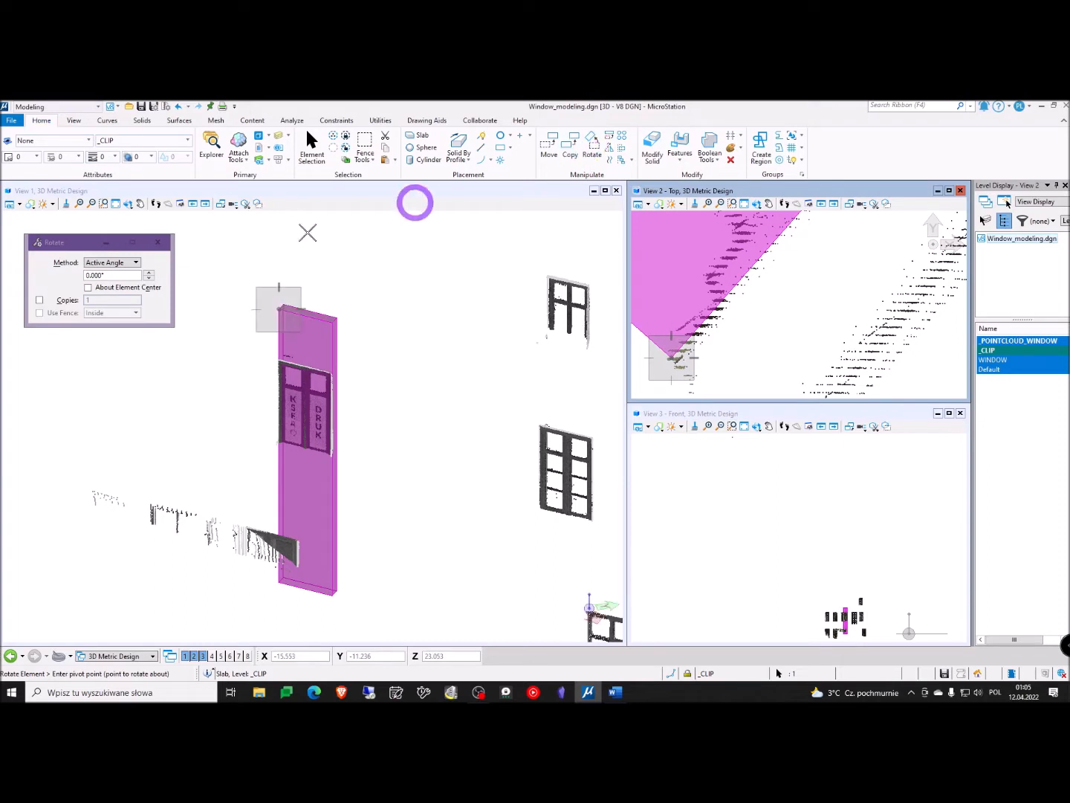
pyautogui.moveTo(52, 241); pyautogui.dragTo(67, 238)
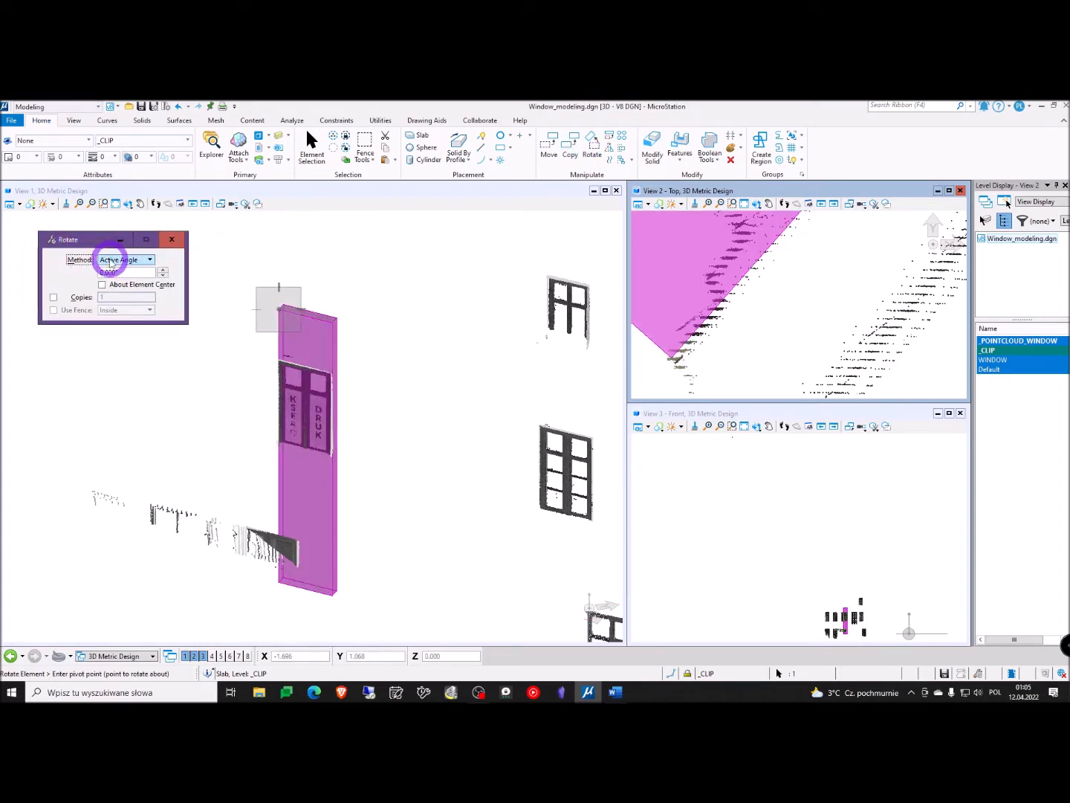
pyautogui.click(120, 260)
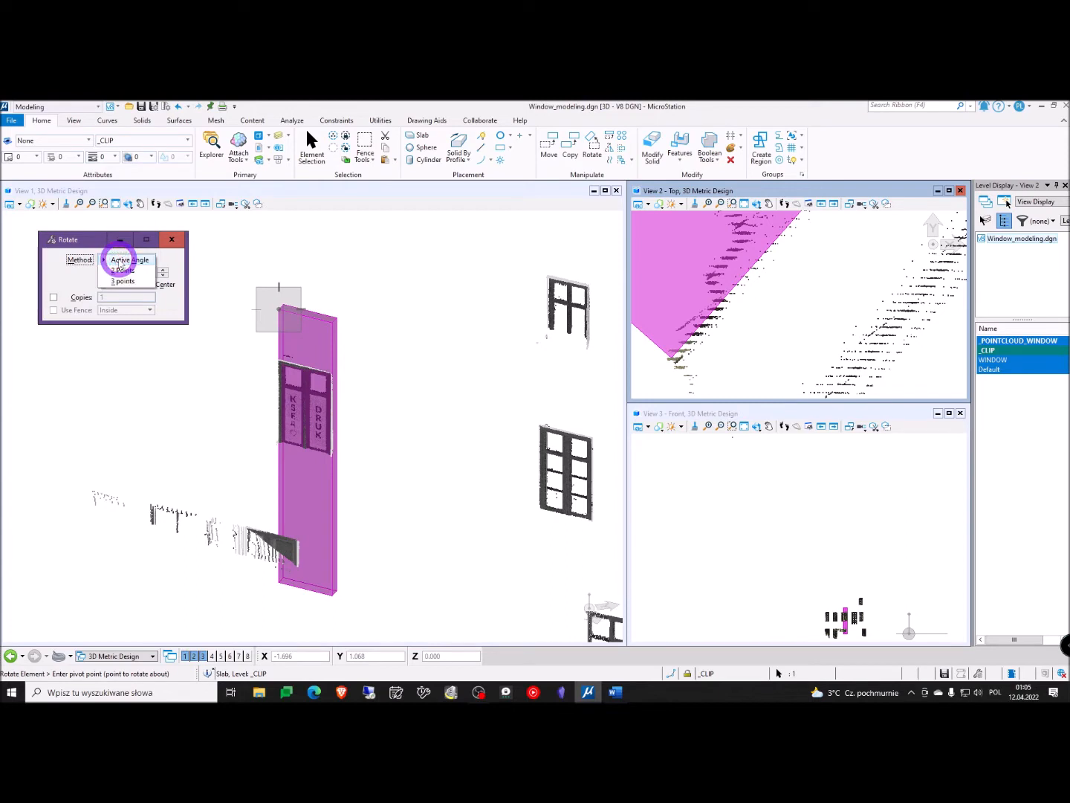
pyautogui.click(118, 281)
pyautogui.click(446, 319)
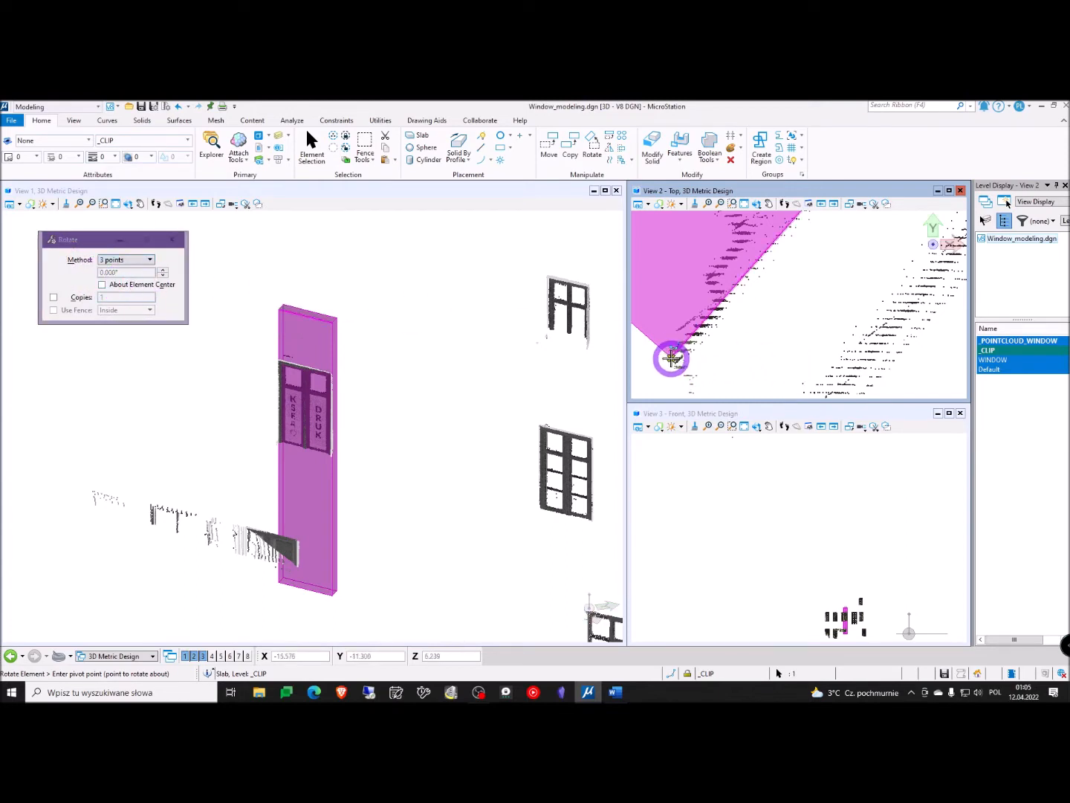
# Rotate the slab about 0.3° around its lower corner in the top view to align its long edge with the window's points
pyautogui.click(671, 358)
pyautogui.scroll(-3, 676, 362)
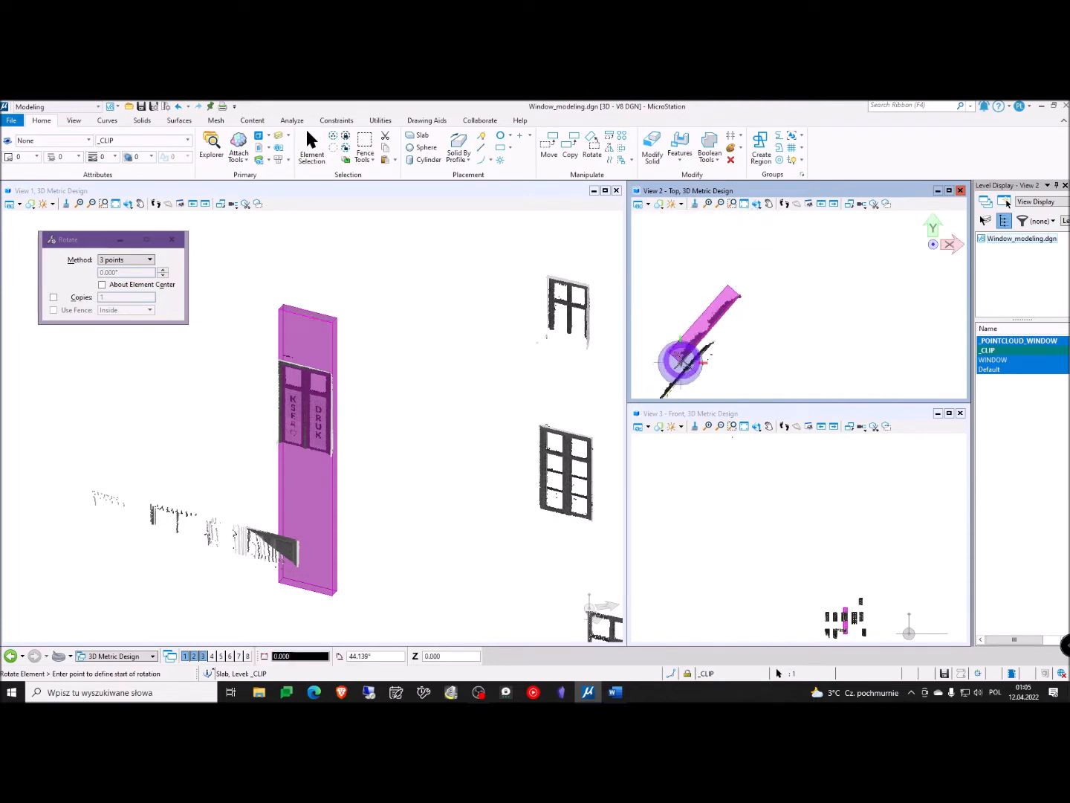
pyautogui.scroll(4, 745, 299)
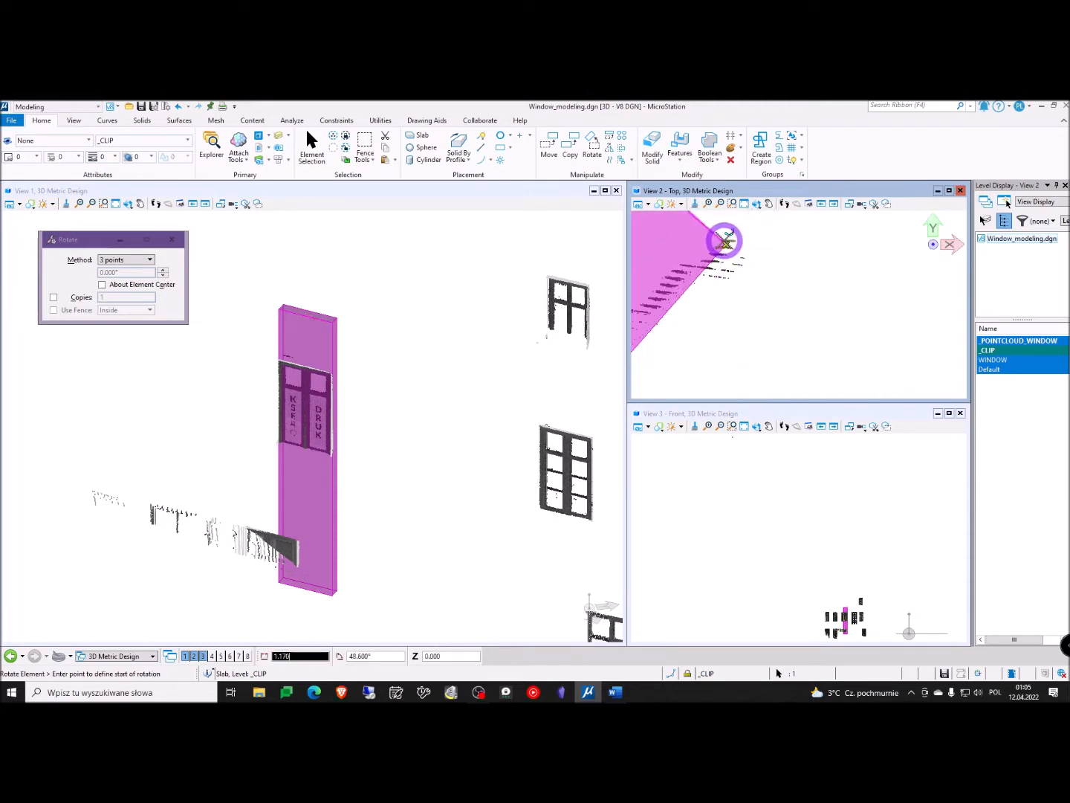
pyautogui.click(726, 240)
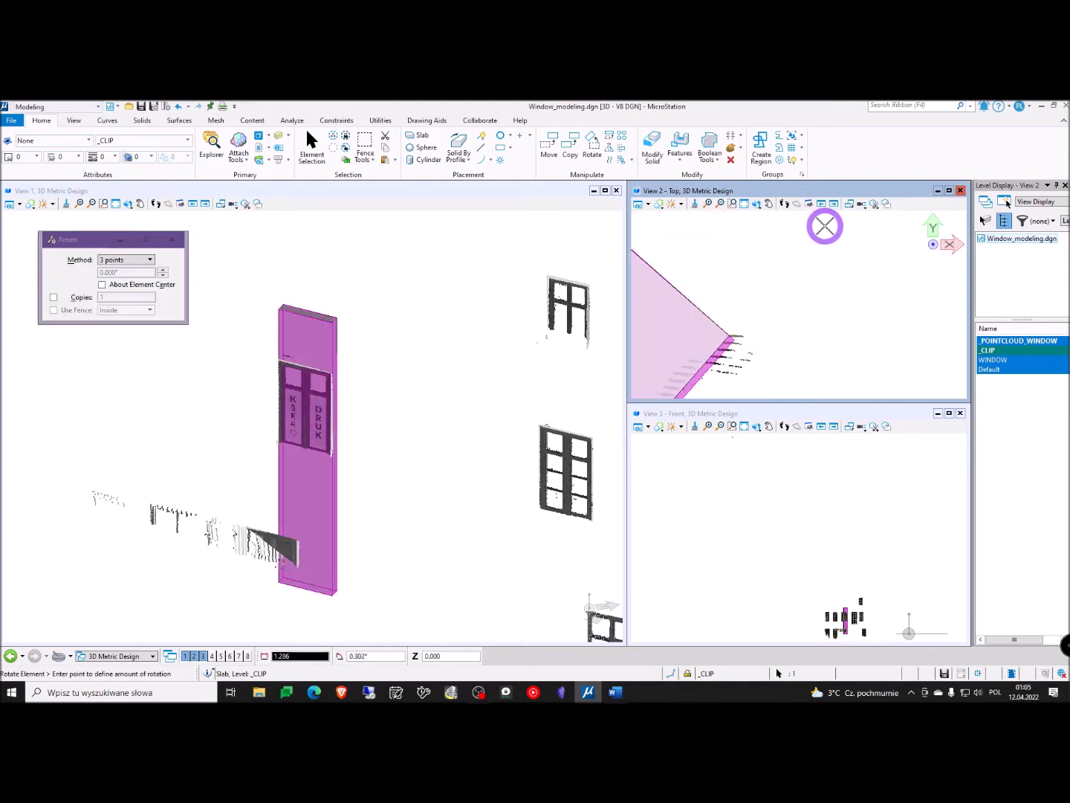
pyautogui.click(826, 227)
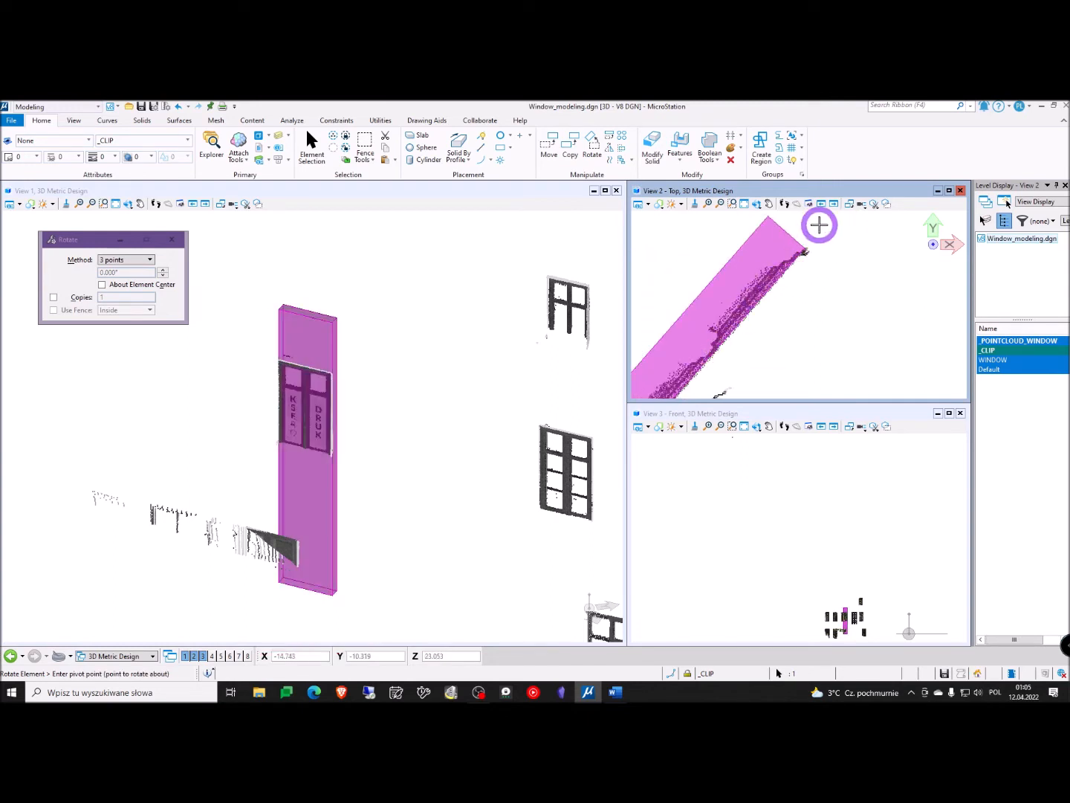
pyautogui.scroll(-3, 817, 224)
pyautogui.scroll(2, 780, 269)
pyautogui.rightClick(758, 298)
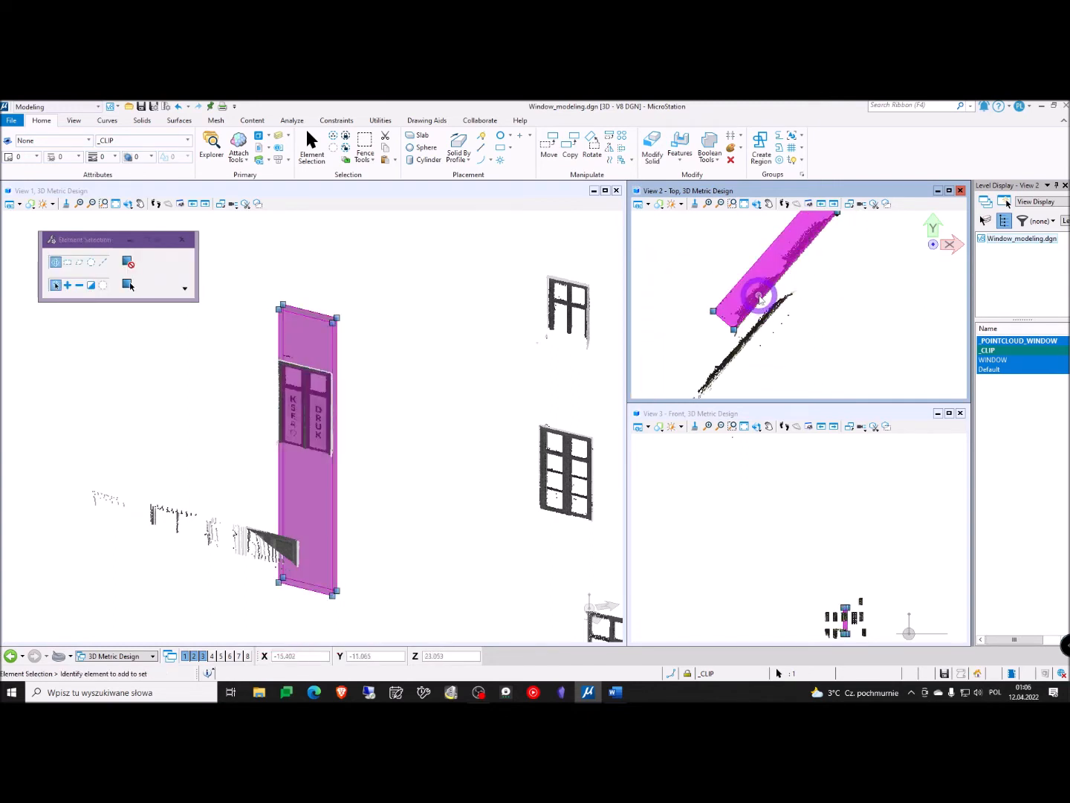
# Stretch the slab at its upper corner in the top view, lengthening it by about 0.09 and widening it by about 0.13 beyond the window's points
pyautogui.scroll(3, 755, 312)
pyautogui.scroll(-4, 818, 346)
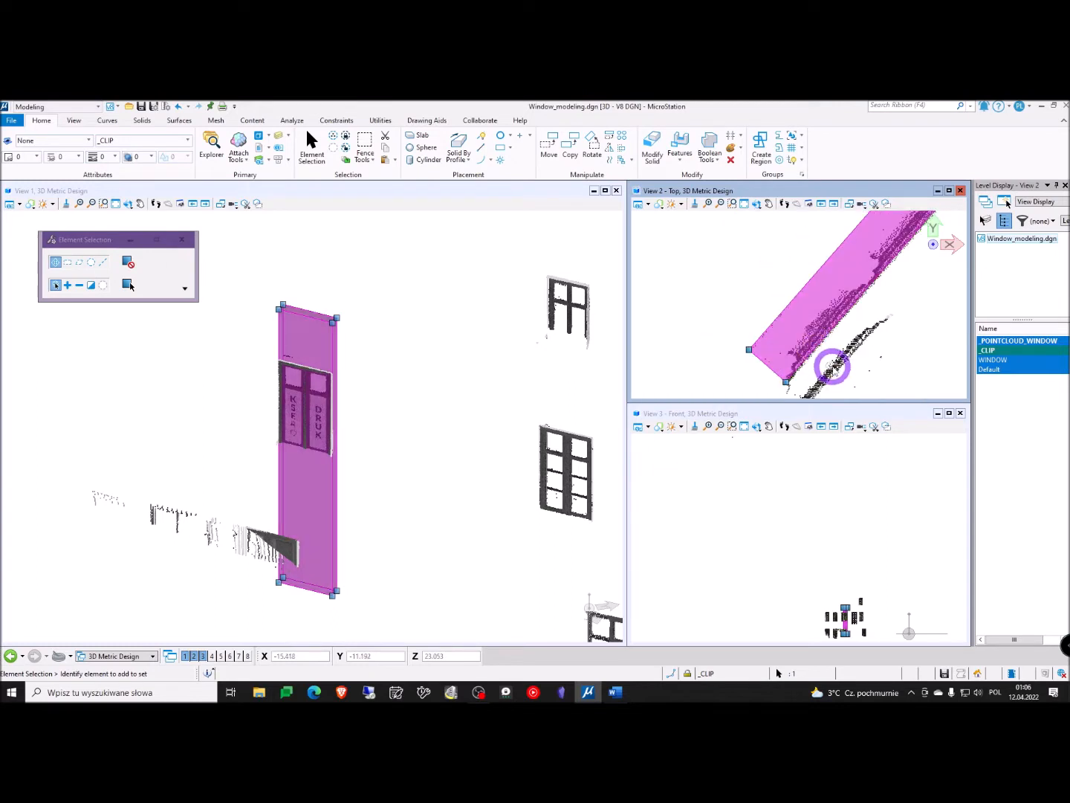
pyautogui.click(679, 297)
pyautogui.click(828, 234)
pyautogui.scroll(4, 818, 260)
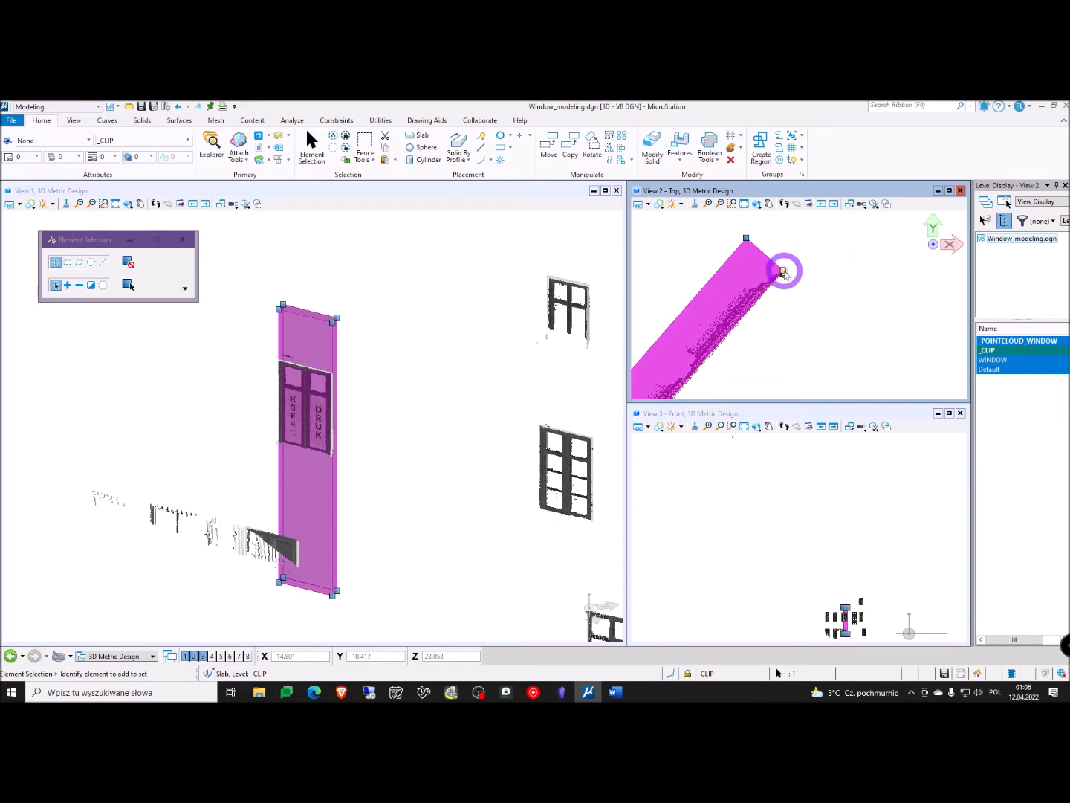
pyautogui.click(785, 270)
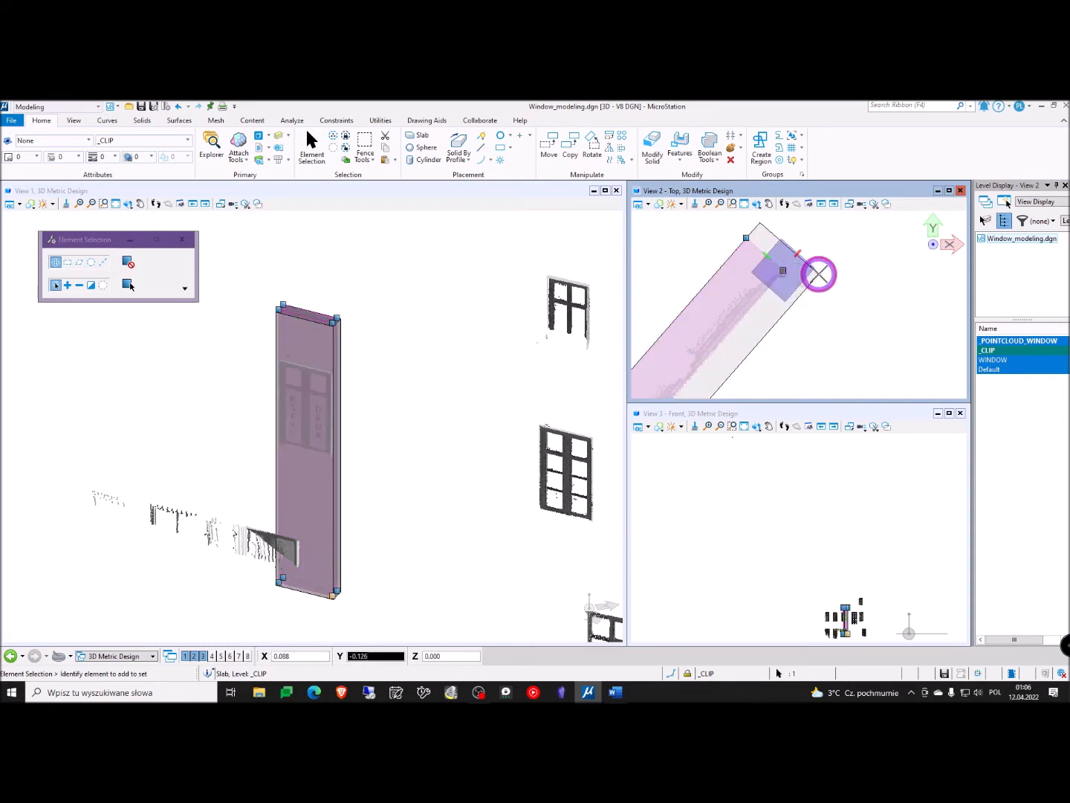
pyautogui.click(818, 275)
pyautogui.scroll(-3, 819, 271)
pyautogui.scroll(3, 736, 342)
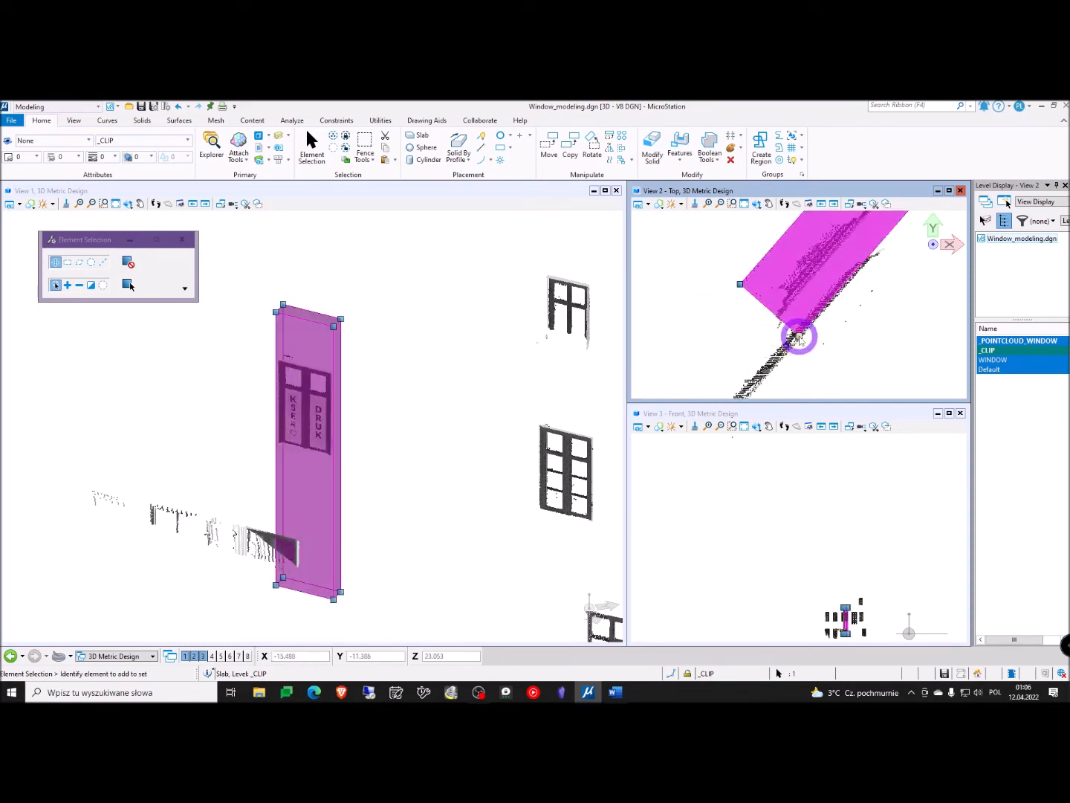
# Stretch the slab at its lower corner in the top view, lengthening and narrowing it slightly around the window's points, and check its upper end
pyautogui.click(797, 338)
pyautogui.click(770, 341)
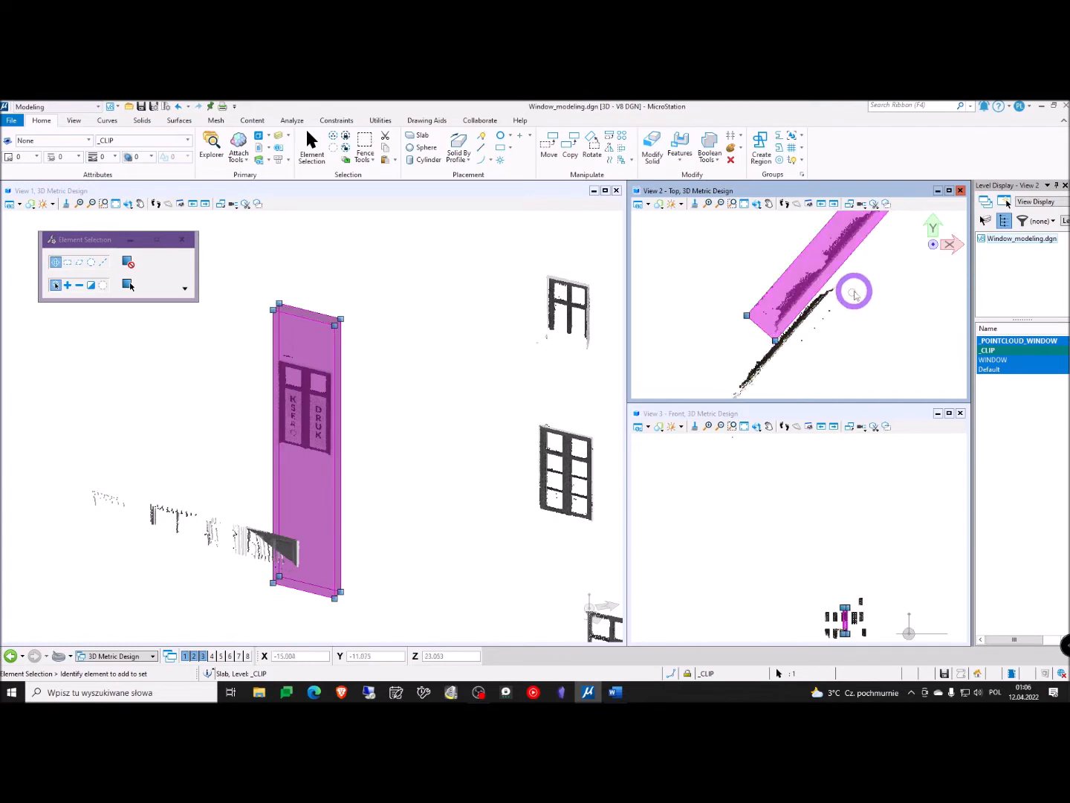
pyautogui.moveTo(854, 293); pyautogui.dragTo(721, 357, button='middle')
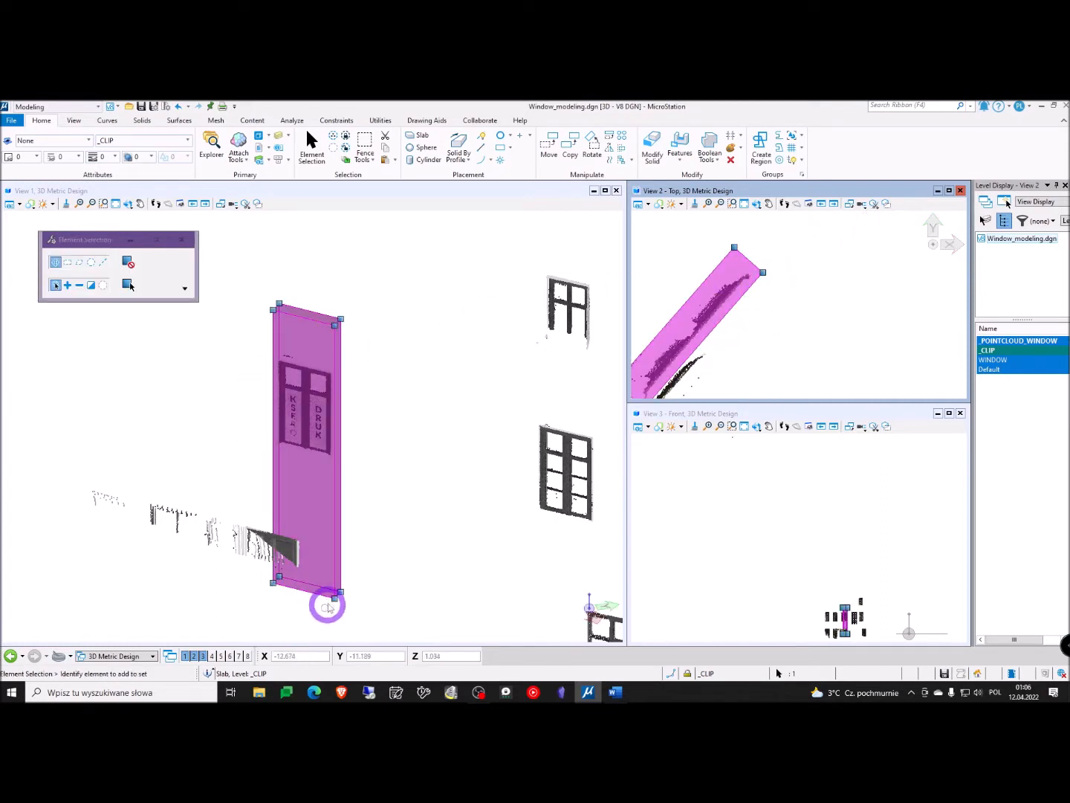
# Raise the slab's bottom by about 2.56 in the 3D view so it ends just below the window, and deselect the slab
pyautogui.keyDown('shift'); pyautogui.moveTo(331, 598); pyautogui.dragTo(372, 469, button='middle'); pyautogui.keyUp('shift')
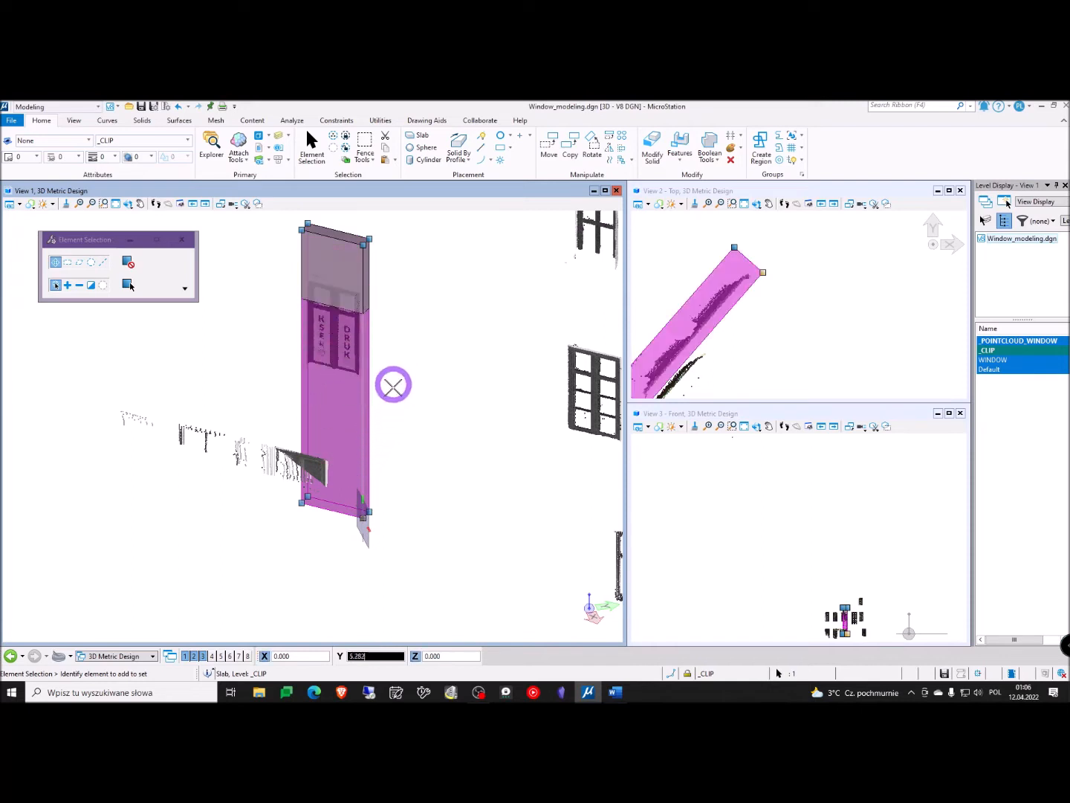
pyautogui.click(400, 477)
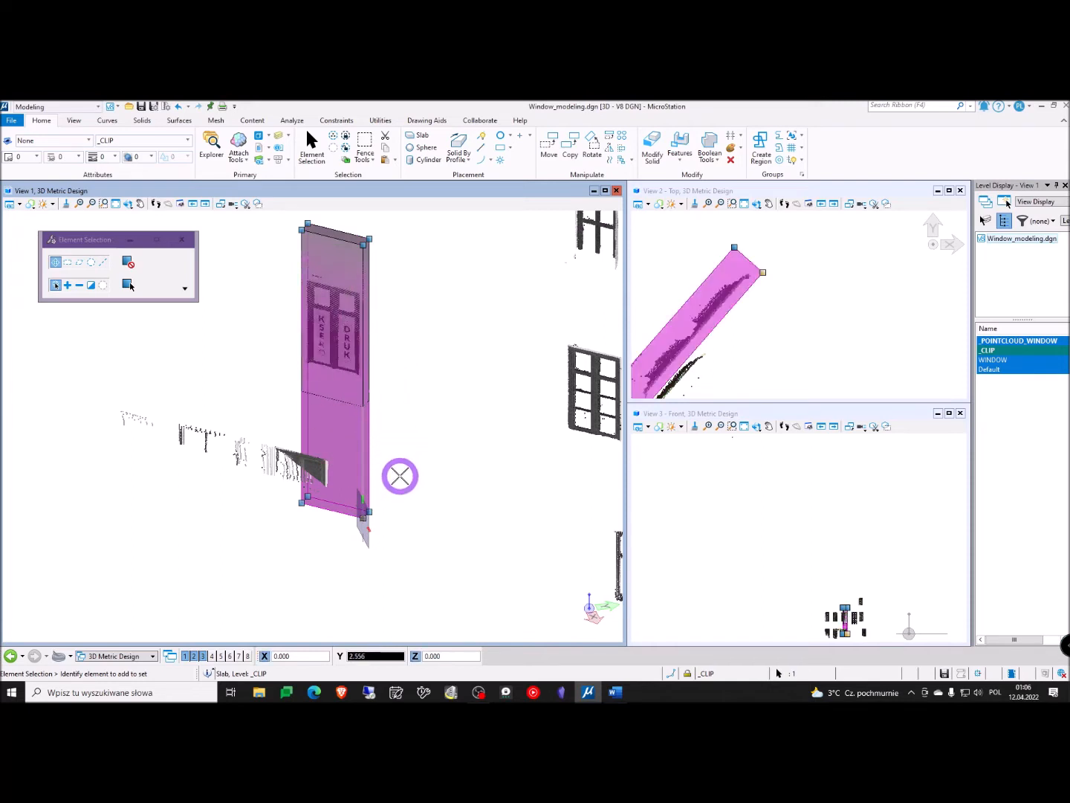
pyautogui.click(272, 328)
pyautogui.moveTo(208, 368)
pyautogui.keyDown('shift'); pyautogui.mouseDown(button='middle')
pyautogui.moveTo(289, 366)
pyautogui.moveTo(395, 333)
pyautogui.moveTo(270, 332)
pyautogui.moveTo(142, 360)
pyautogui.moveTo(258, 399)
pyautogui.moveTo(518, 395)
pyautogui.moveTo(346, 394)
pyautogui.moveTo(171, 372)
pyautogui.moveTo(248, 313)
pyautogui.moveTo(326, 298)
pyautogui.moveTo(244, 357)
pyautogui.moveTo(213, 359)
pyautogui.mouseUp(button='middle'); pyautogui.keyUp('shift')
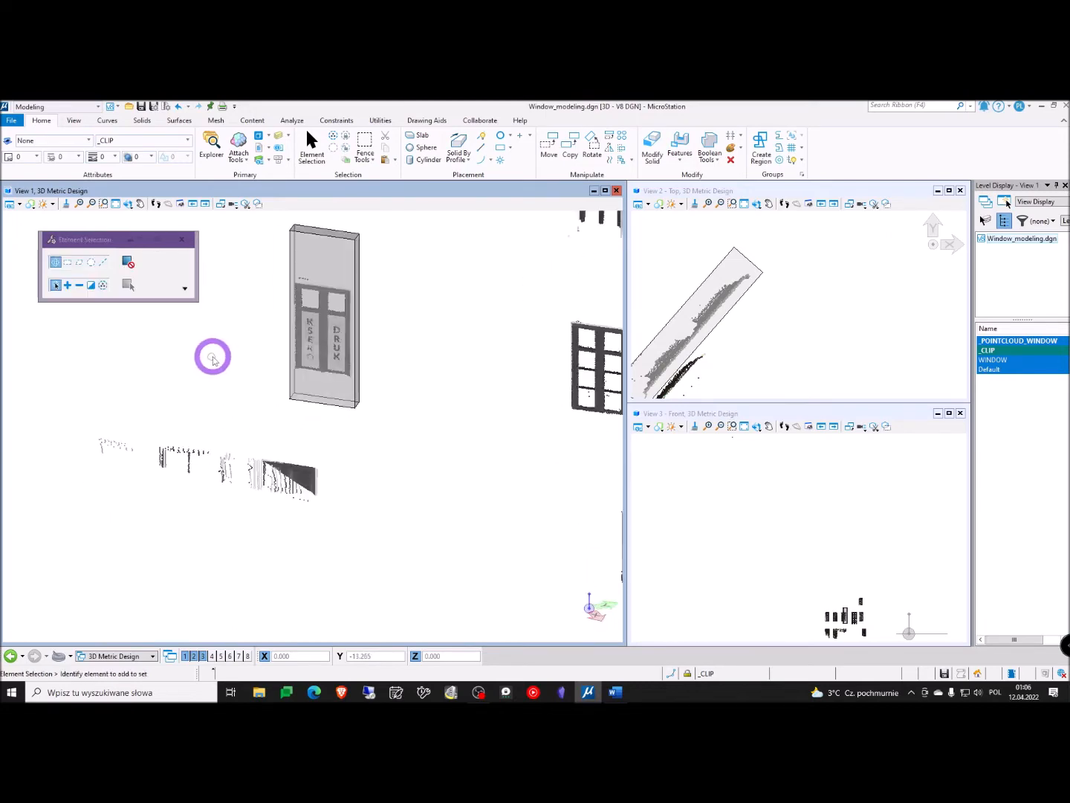
# Apply a Clip Volume to View 1 from the slab element on the _CLIP level, with Display Clip Element on
pyautogui.scroll(3, 316, 293)
pyautogui.click(406, 353)
pyautogui.scroll(-2, 408, 353)
pyautogui.moveTo(432, 322); pyautogui.dragTo(405, 348, button='middle')
pyautogui.click(439, 317)
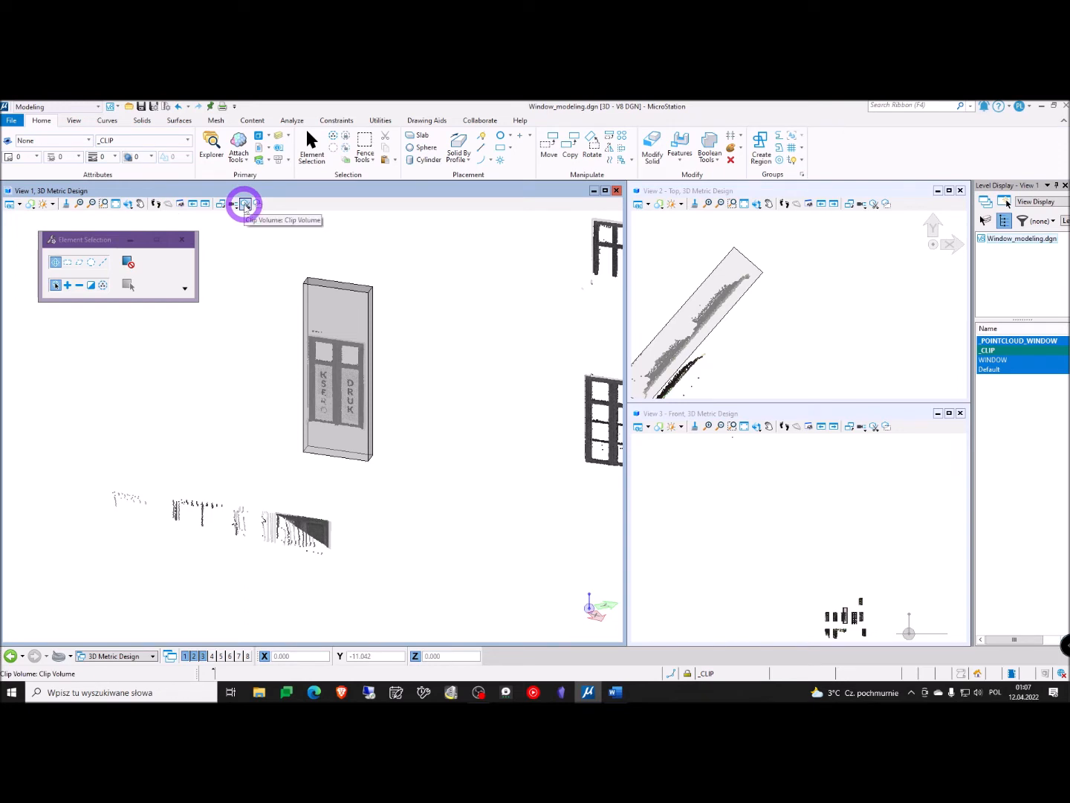
pyautogui.click(246, 205)
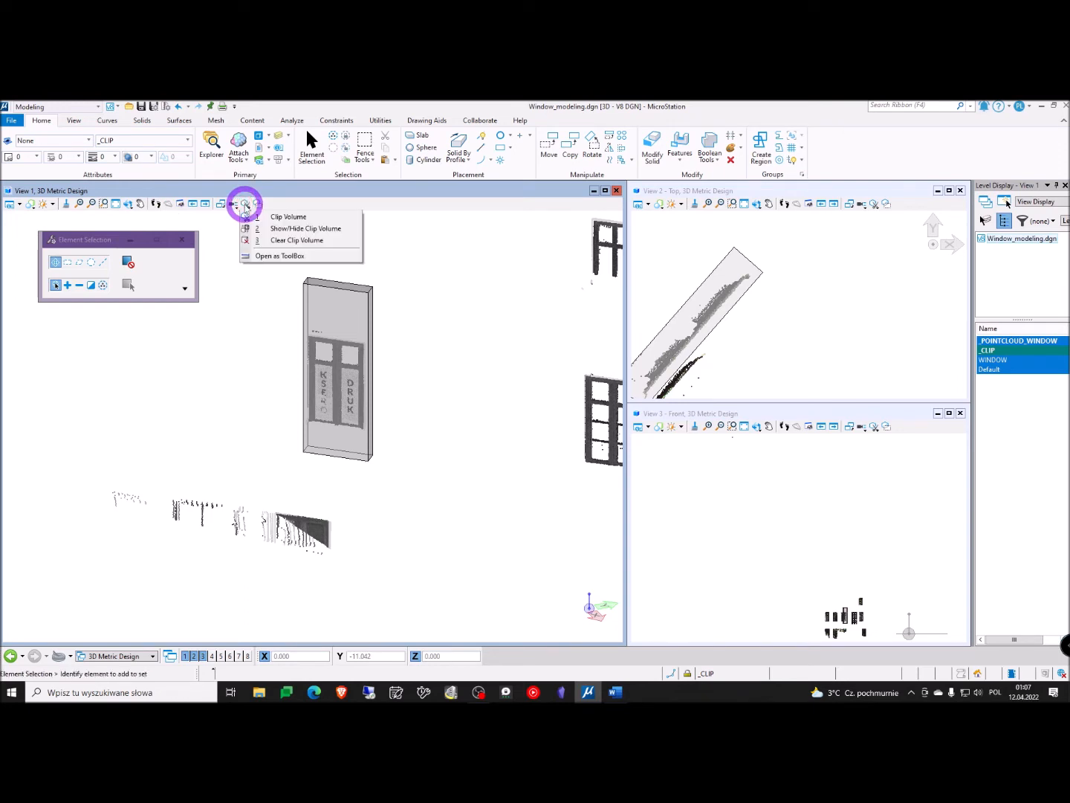
pyautogui.click(283, 217)
pyautogui.moveTo(95, 240); pyautogui.dragTo(164, 234)
pyautogui.click(125, 257)
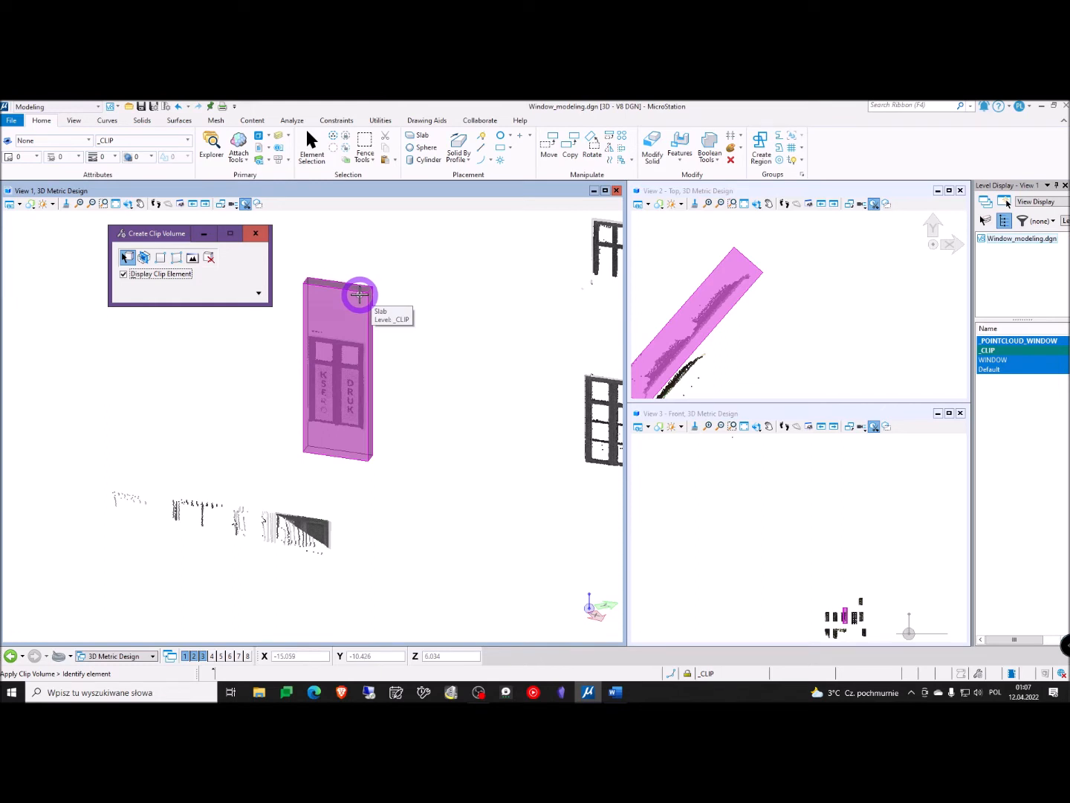
pyautogui.click(359, 295)
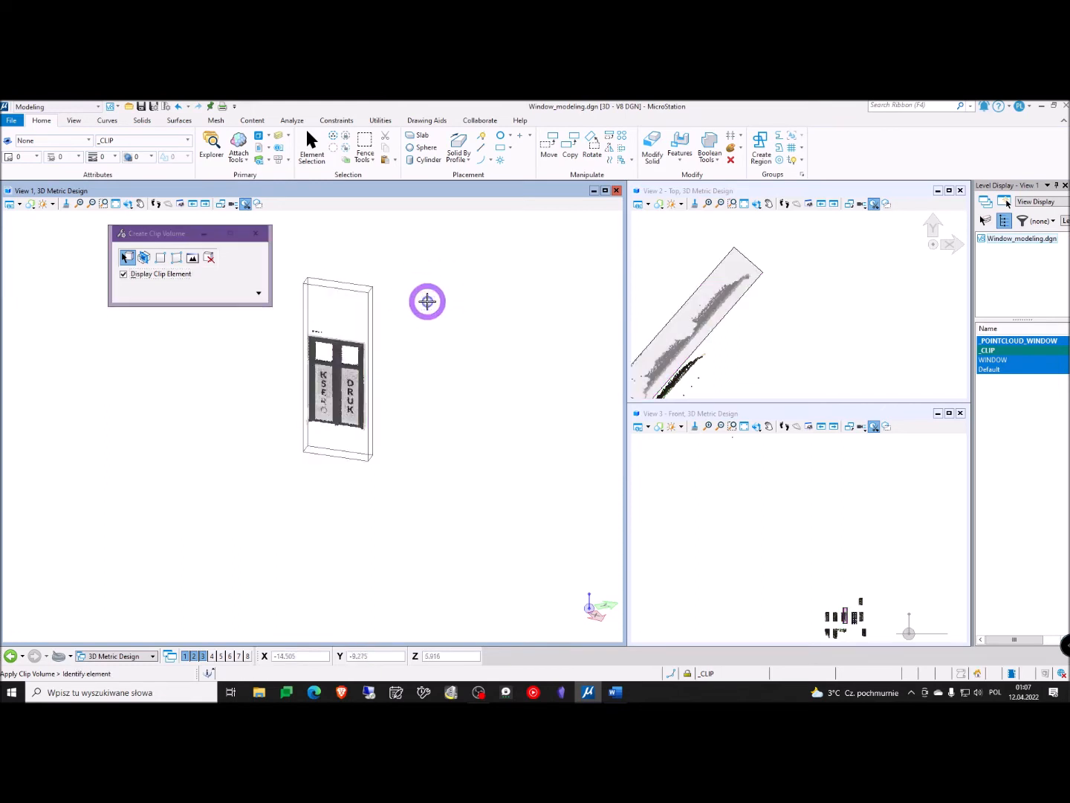
# Leave the Clip Volume tool and examine the isolated window inside the clip boundary in View 1
pyautogui.scroll(-5, 427, 301)
pyautogui.moveTo(541, 298); pyautogui.dragTo(478, 325, button='middle')
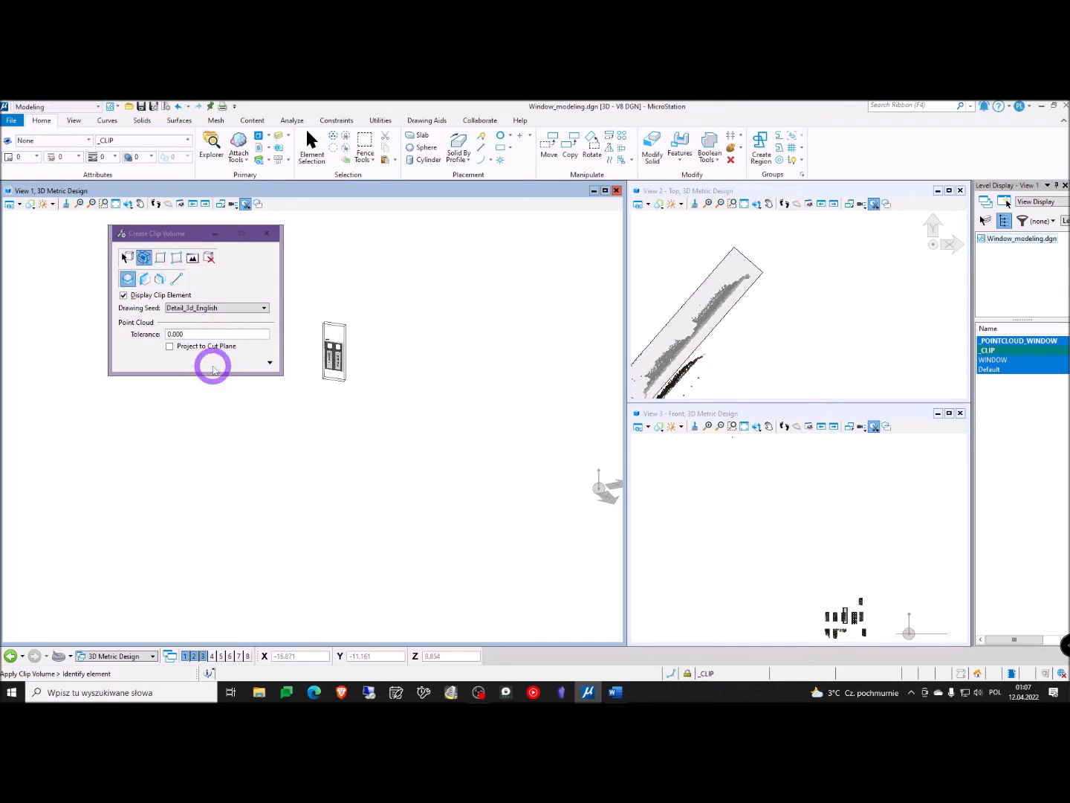
pyautogui.moveTo(153, 236); pyautogui.dragTo(121, 234)
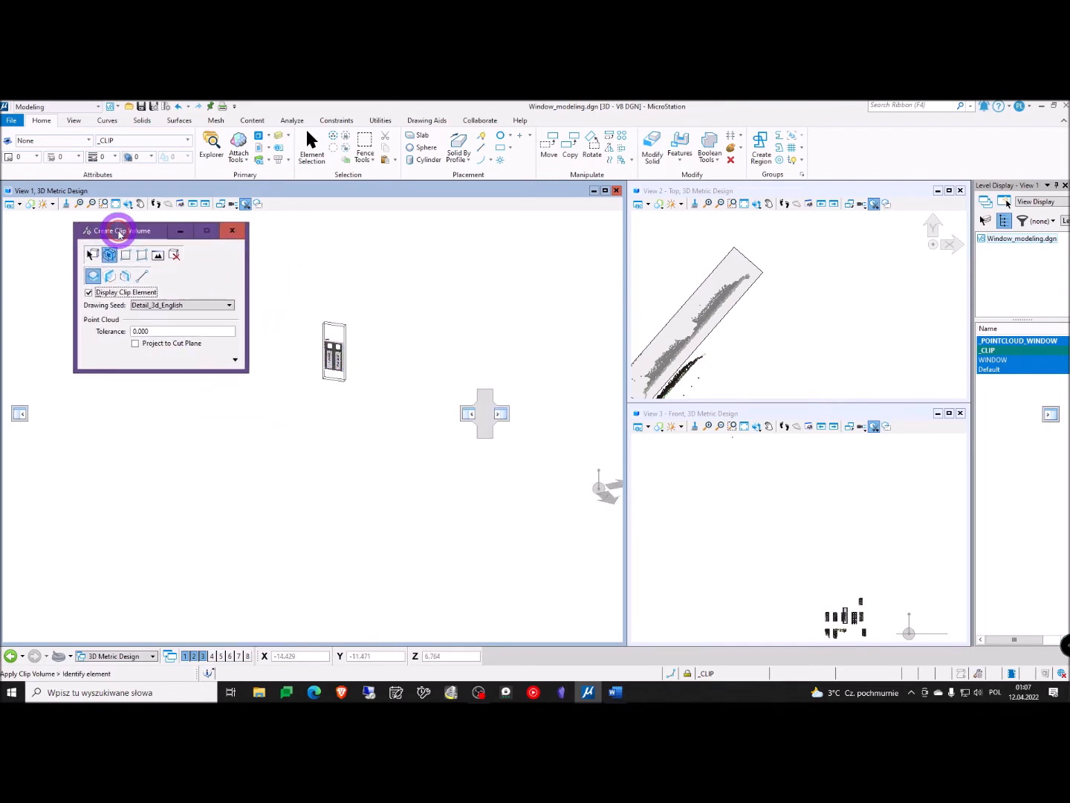
pyautogui.click(234, 230)
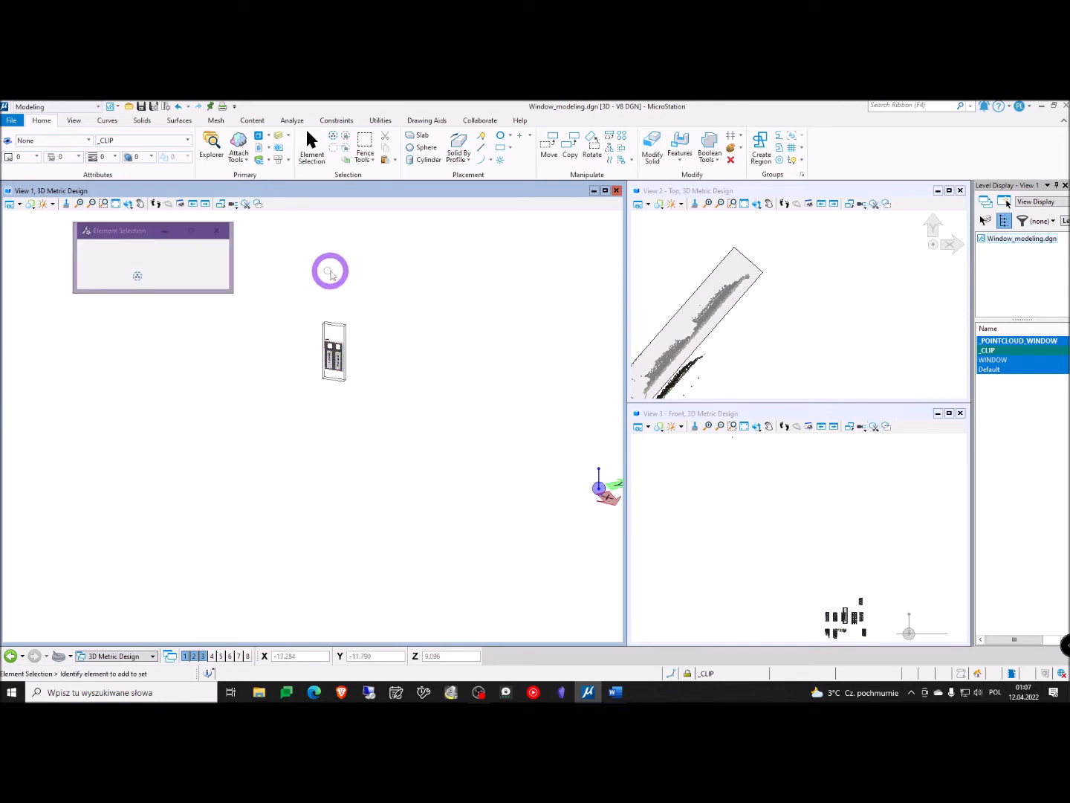
pyautogui.moveTo(455, 340); pyautogui.dragTo(411, 375, button='middle')
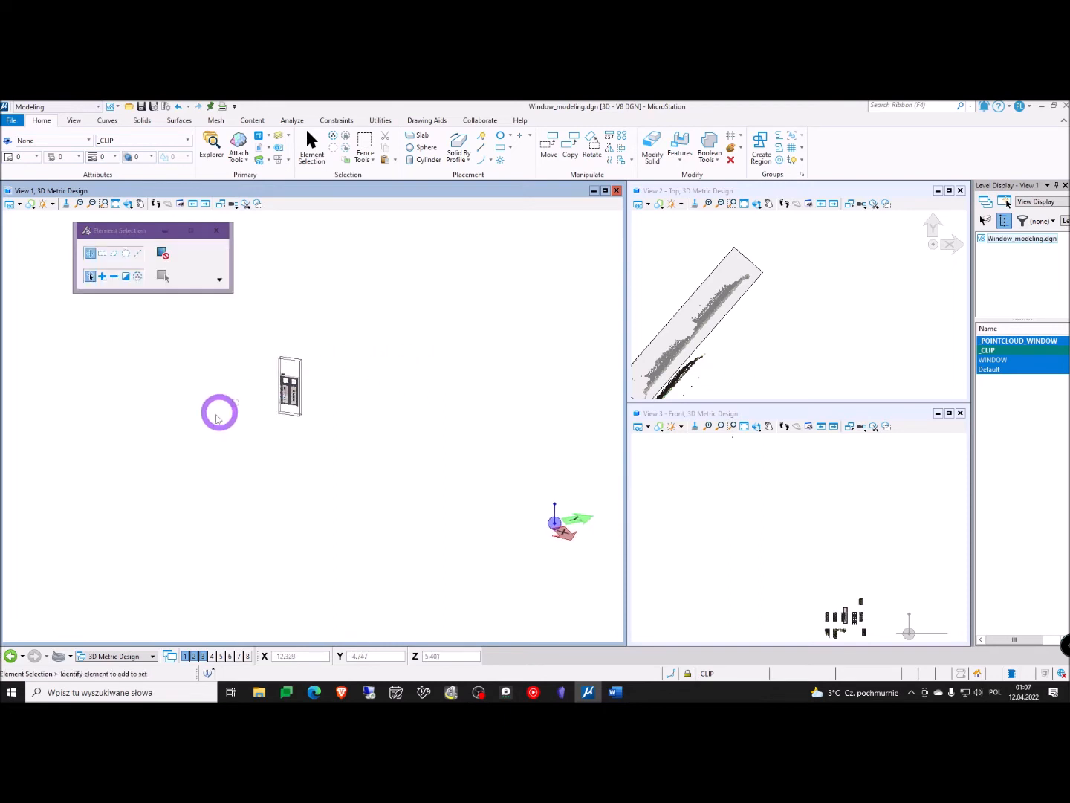
pyautogui.scroll(4, 290, 365)
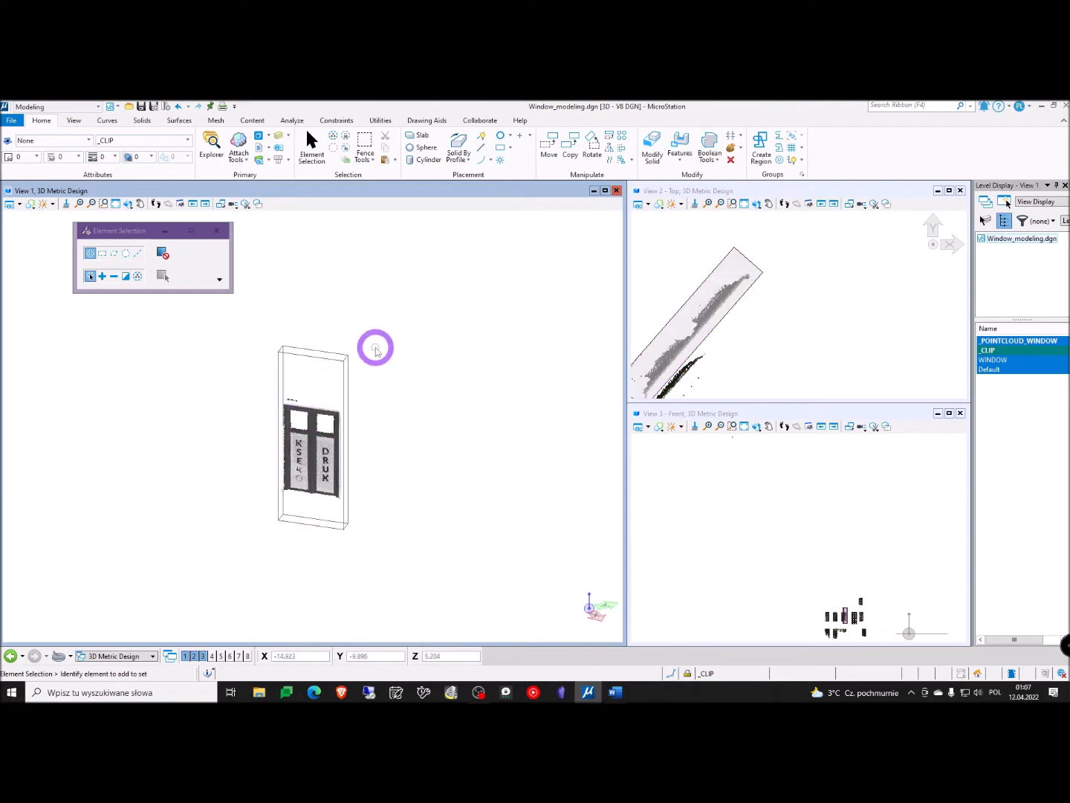
# Orbit View 2 to a 3D orientation and compare its unclipped window point clouds with the clipped window in View 1
pyautogui.scroll(-3, 774, 310)
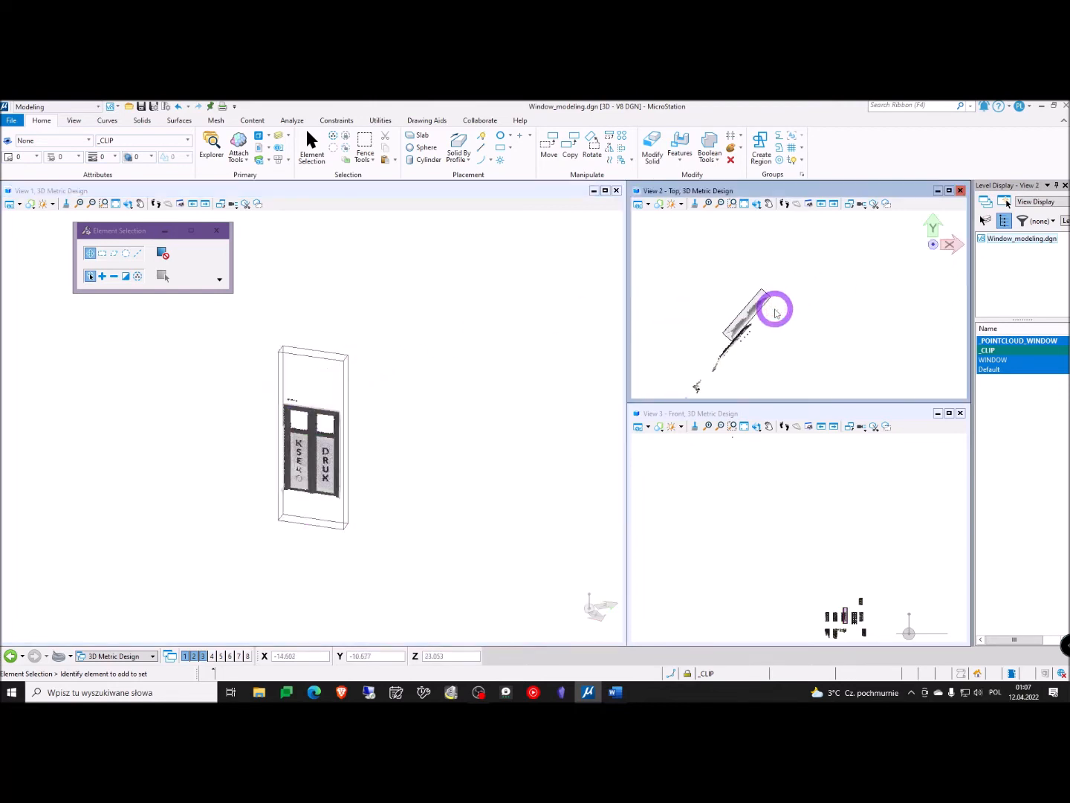
pyautogui.keyDown('shift'); pyautogui.moveTo(775, 312); pyautogui.dragTo(693, 257, button='middle'); pyautogui.keyUp('shift')
pyautogui.scroll(3, 785, 351)
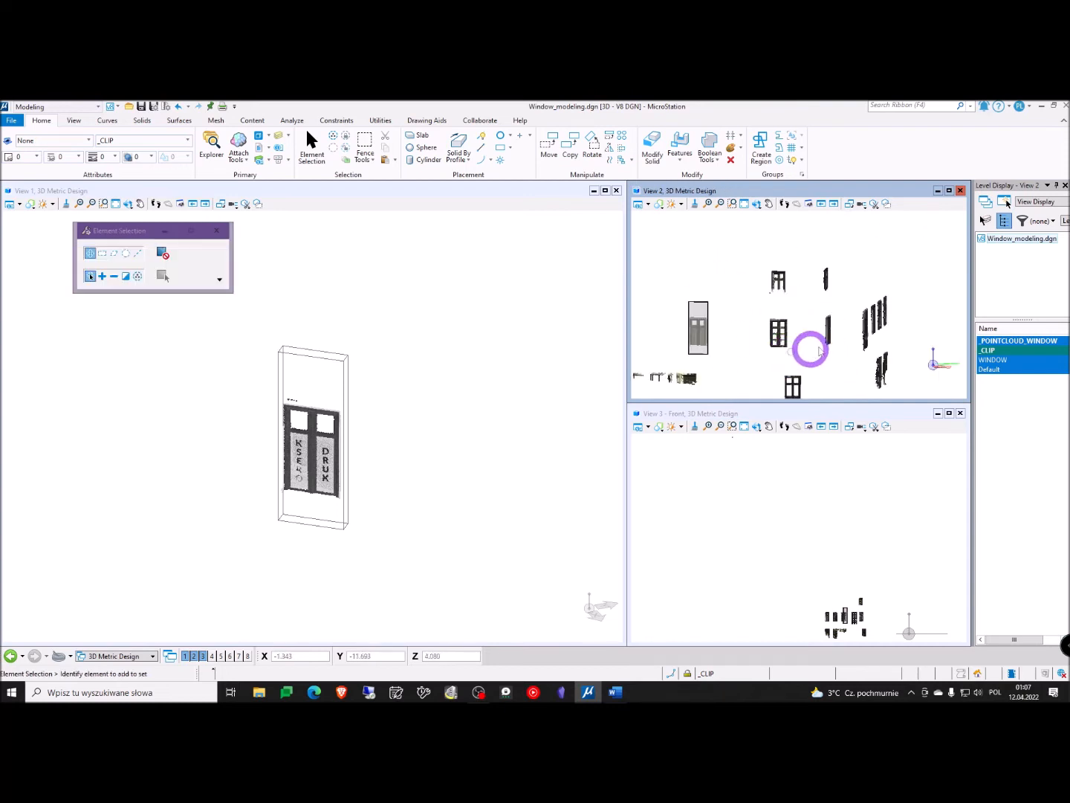
pyautogui.moveTo(711, 343)
pyautogui.keyDown('shift'); pyautogui.mouseDown(button='middle')
pyautogui.moveTo(778, 304)
pyautogui.moveTo(782, 325)
pyautogui.mouseUp(button='middle'); pyautogui.keyUp('shift')
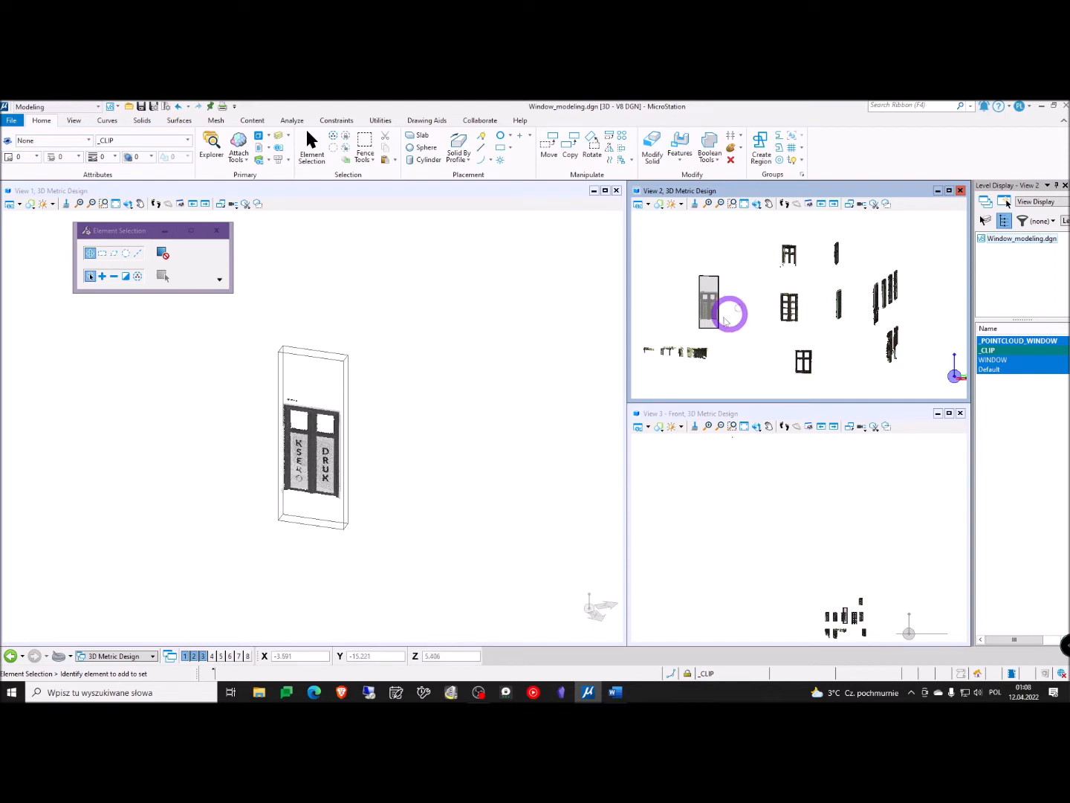
pyautogui.scroll(-2, 454, 378)
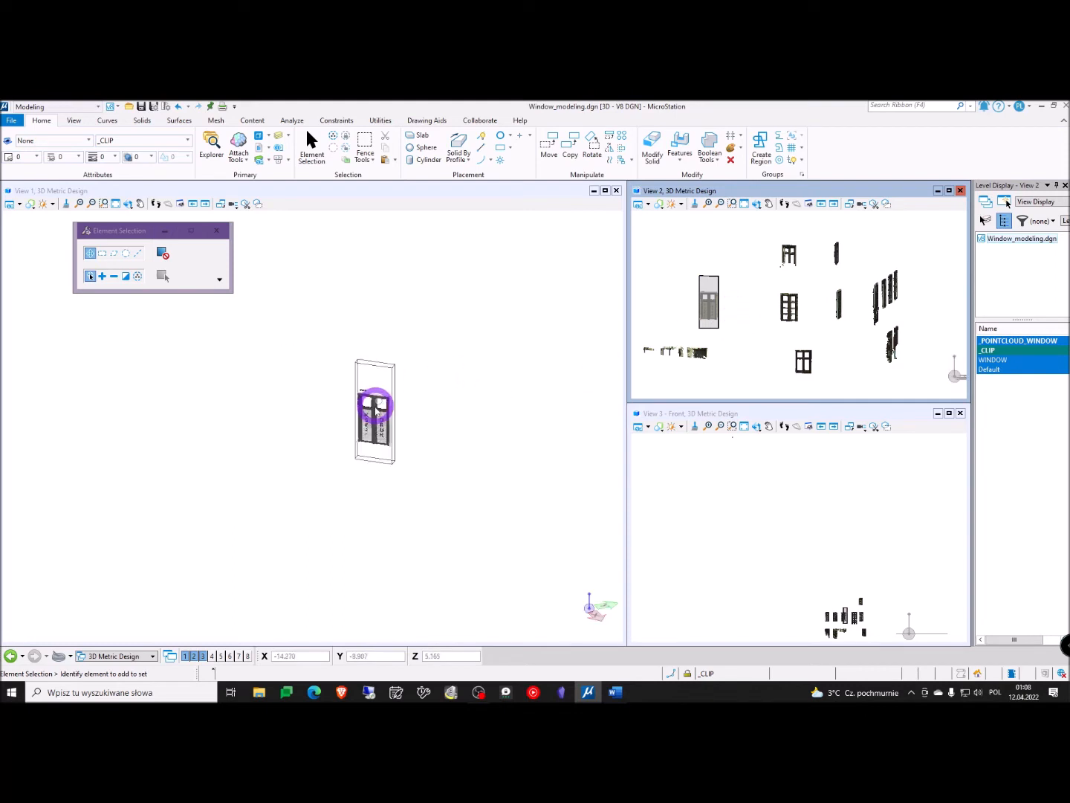
pyautogui.moveTo(295, 486); pyautogui.dragTo(306, 465, button='middle')
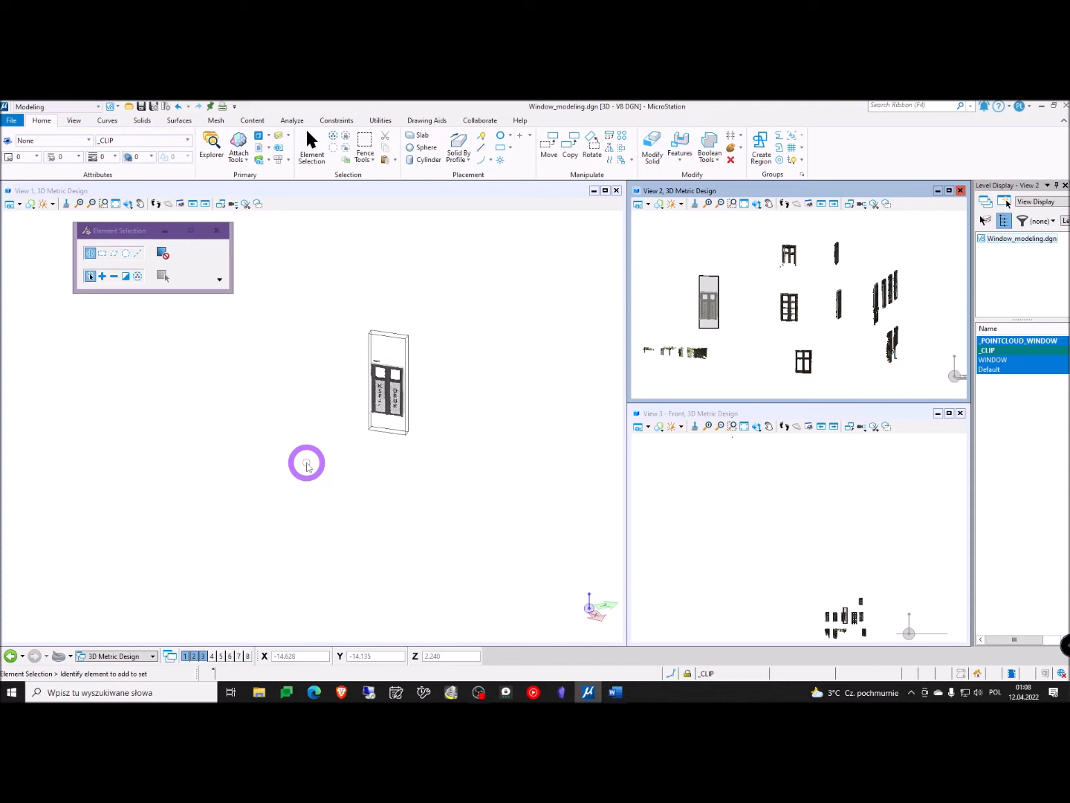
pyautogui.click(336, 486)
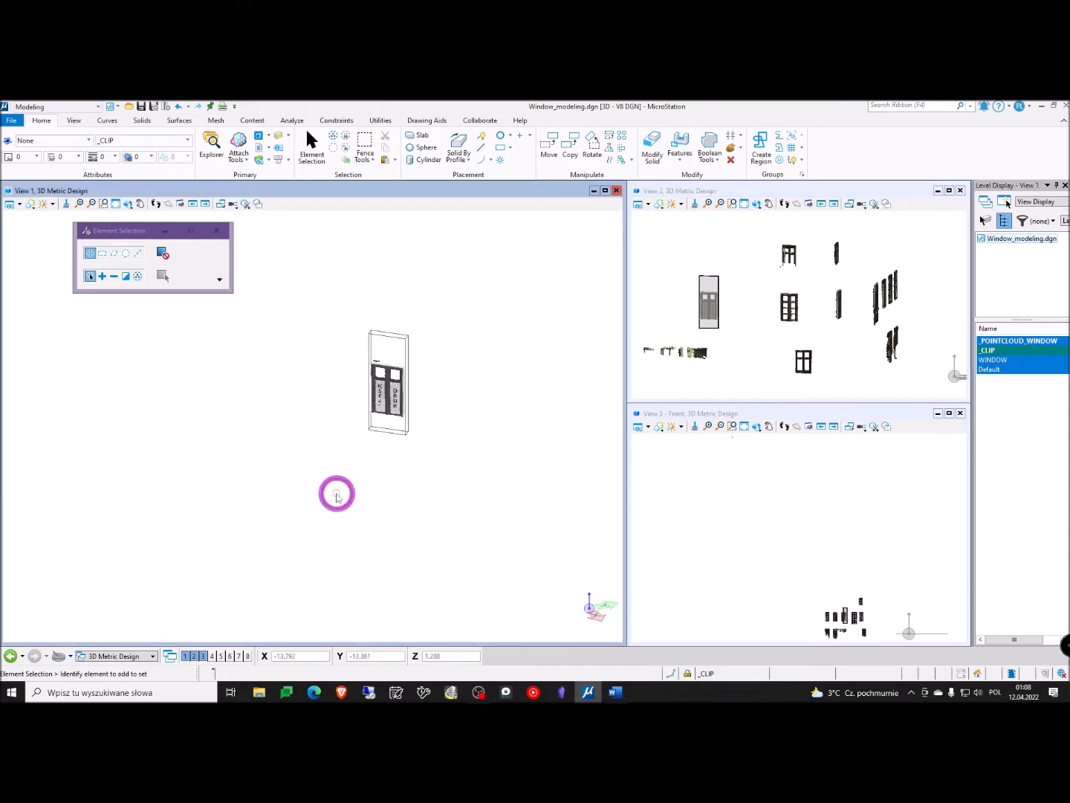
pyautogui.moveTo(275, 494); pyautogui.dragTo(274, 514, button='middle')
pyautogui.moveTo(289, 372); pyautogui.dragTo(296, 350, button='middle')
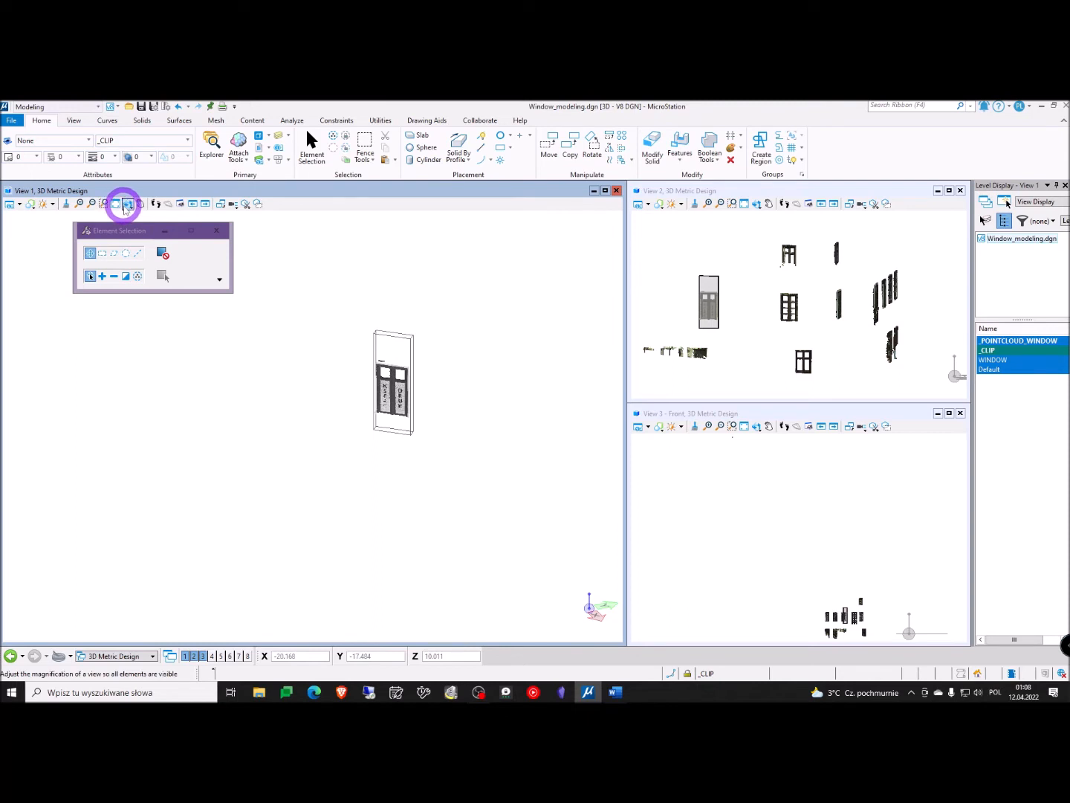
# Set View 1 to the top orientation, inspect the window's points within the clip boundary, and orbit back to a 3D orientation
pyautogui.click(127, 204)
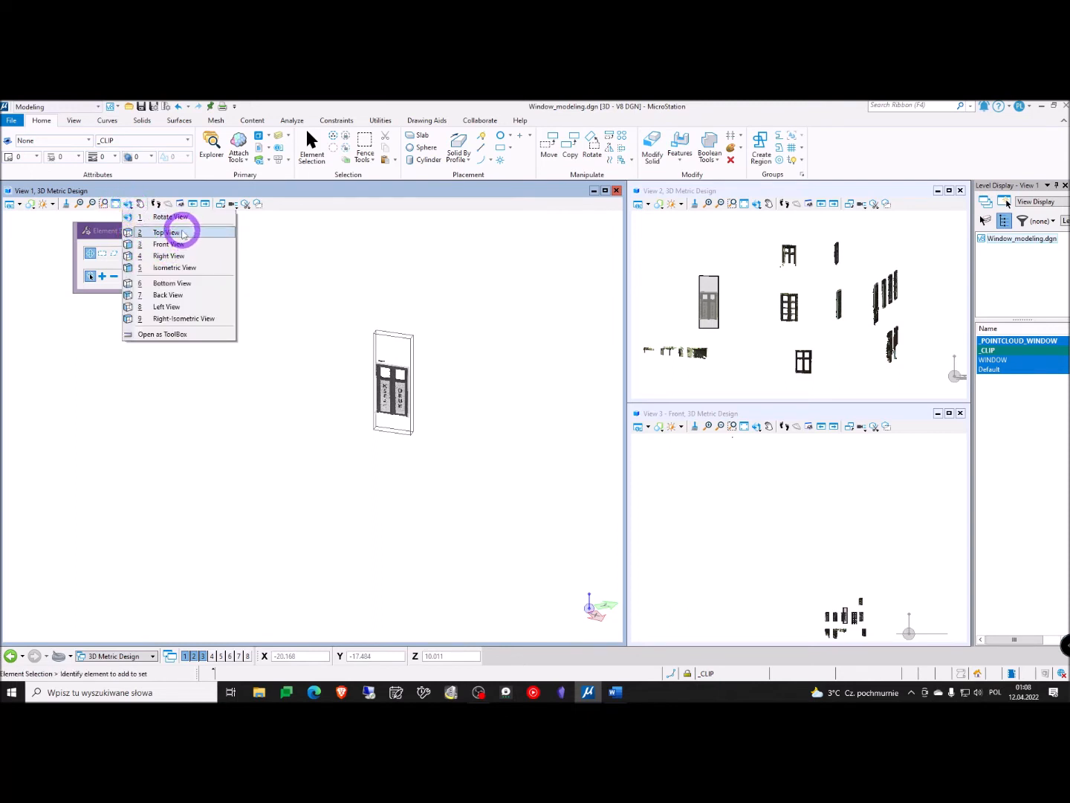
pyautogui.click(184, 233)
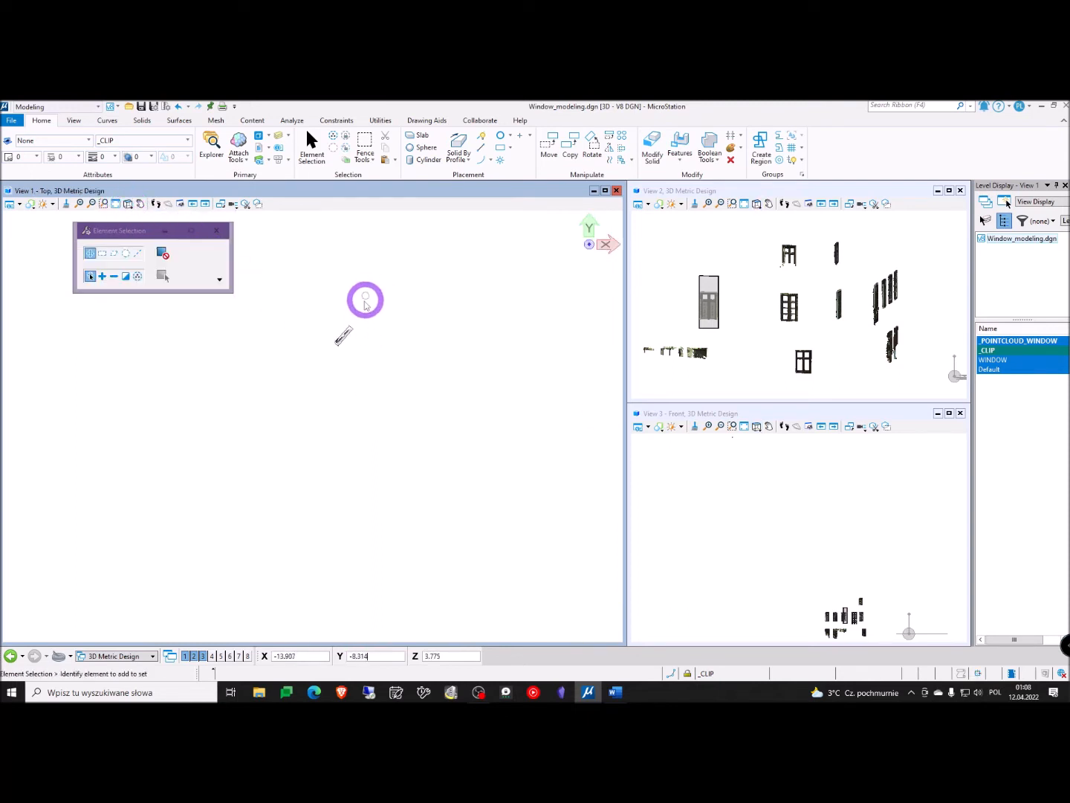
pyautogui.scroll(5, 347, 316)
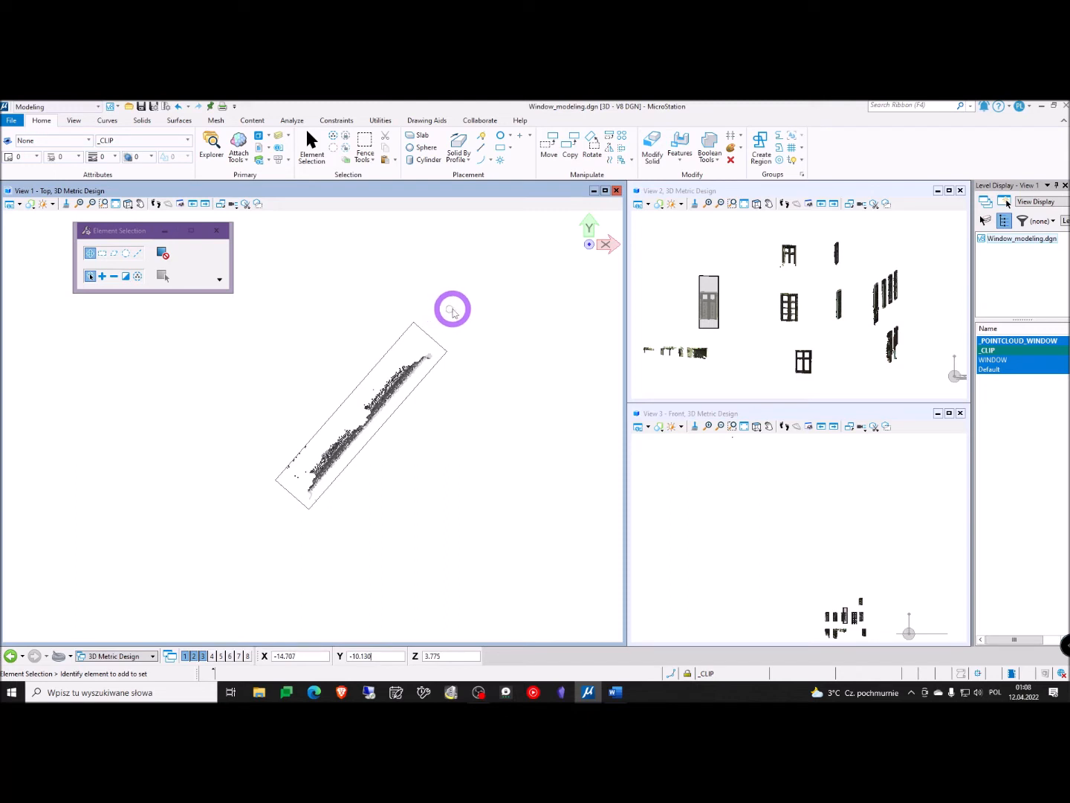
pyautogui.scroll(-1, 452, 307)
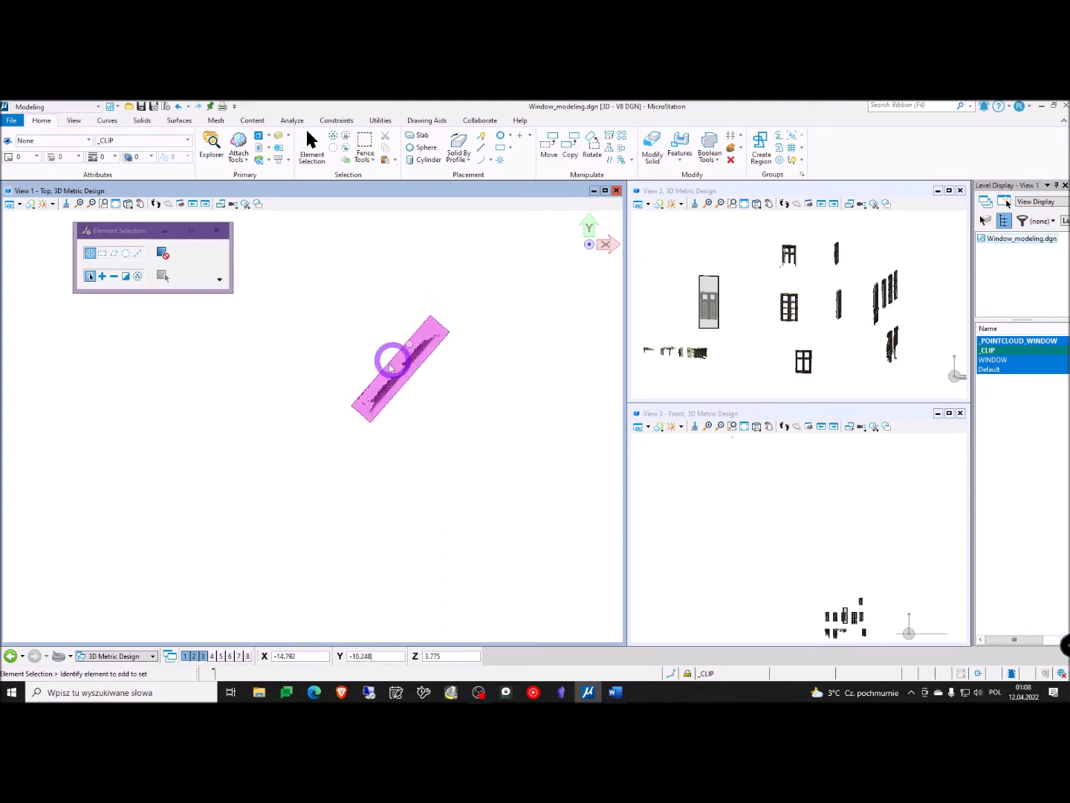
pyautogui.scroll(2, 410, 336)
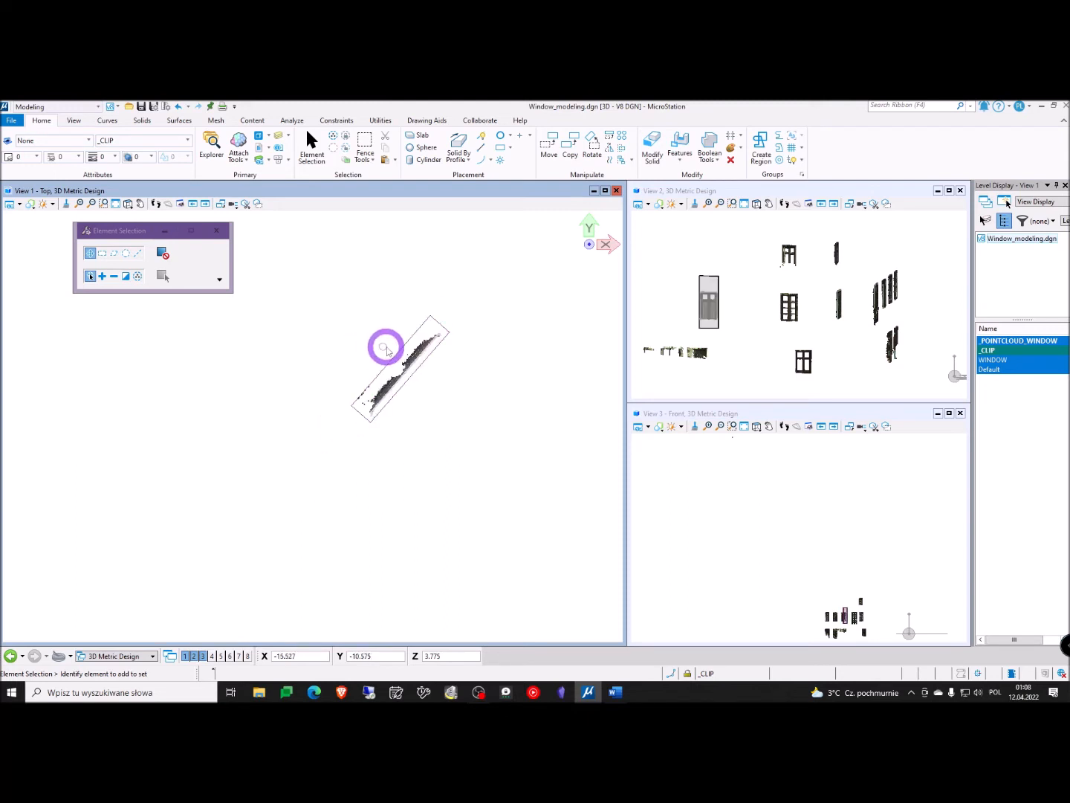
pyautogui.moveTo(441, 425); pyautogui.dragTo(431, 361, button='middle')
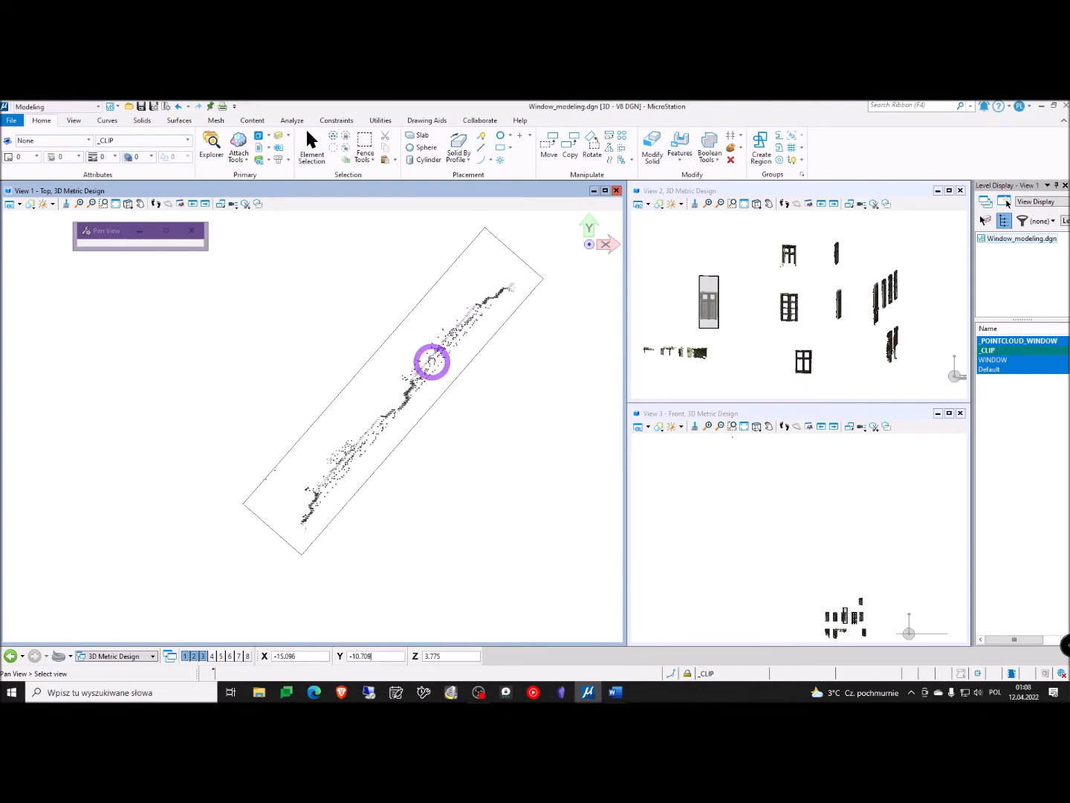
pyautogui.scroll(-1, 452, 358)
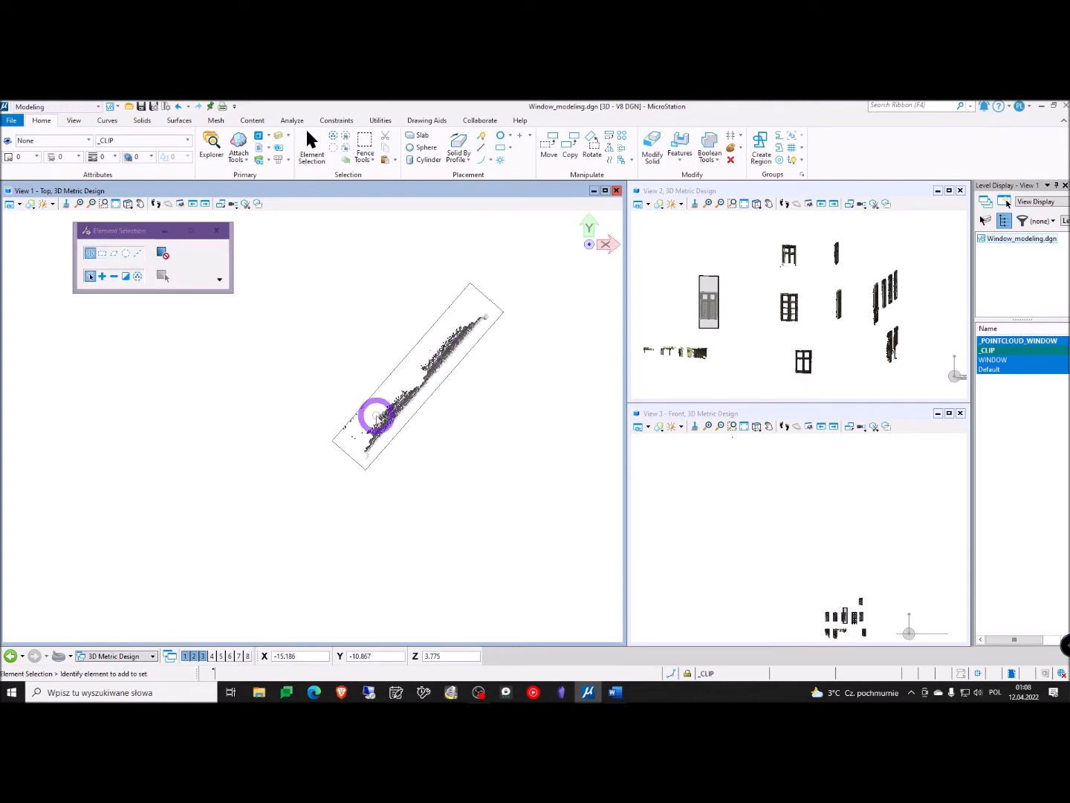
pyautogui.keyDown('shift'); pyautogui.moveTo(423, 533); pyautogui.dragTo(400, 425, button='middle'); pyautogui.keyUp('shift')
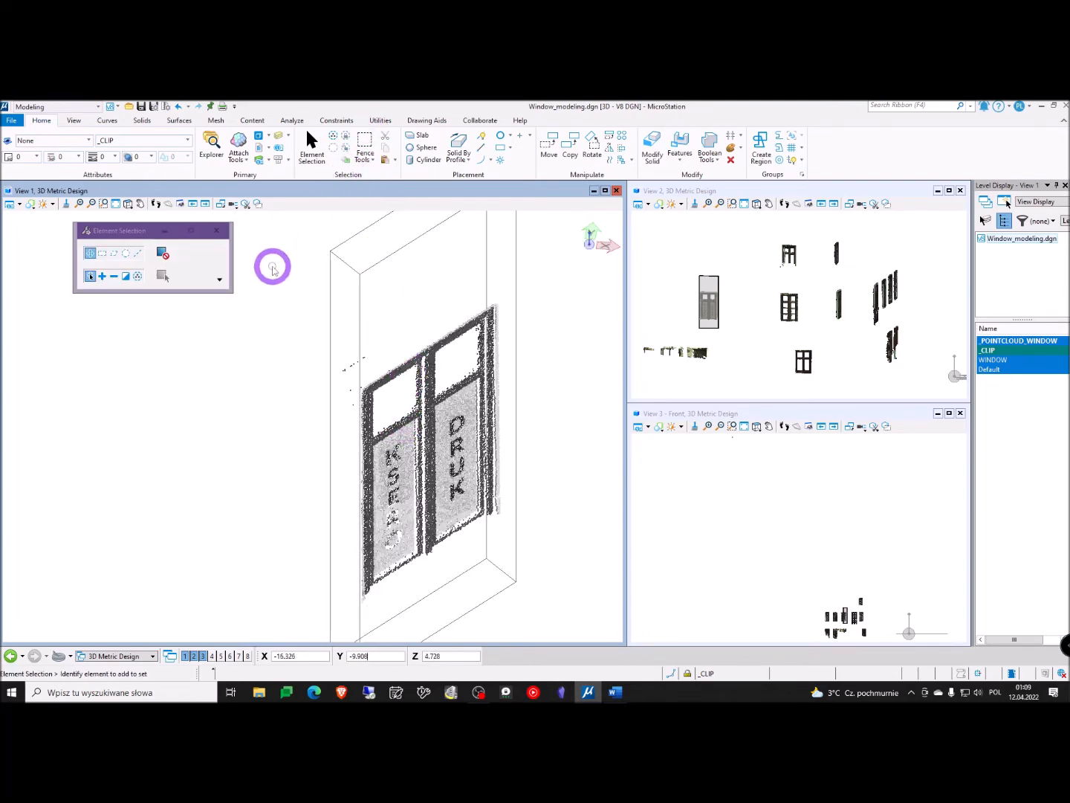
pyautogui.scroll(-2, 275, 296)
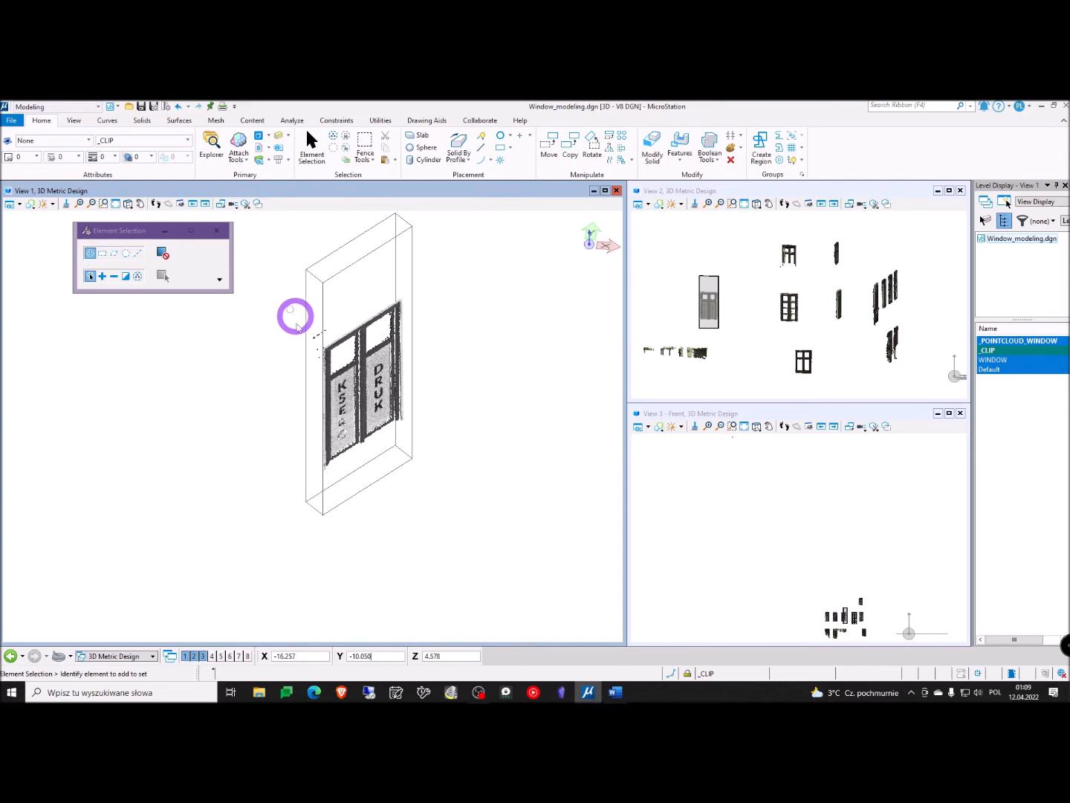
pyautogui.moveTo(265, 365); pyautogui.dragTo(276, 382, button='middle')
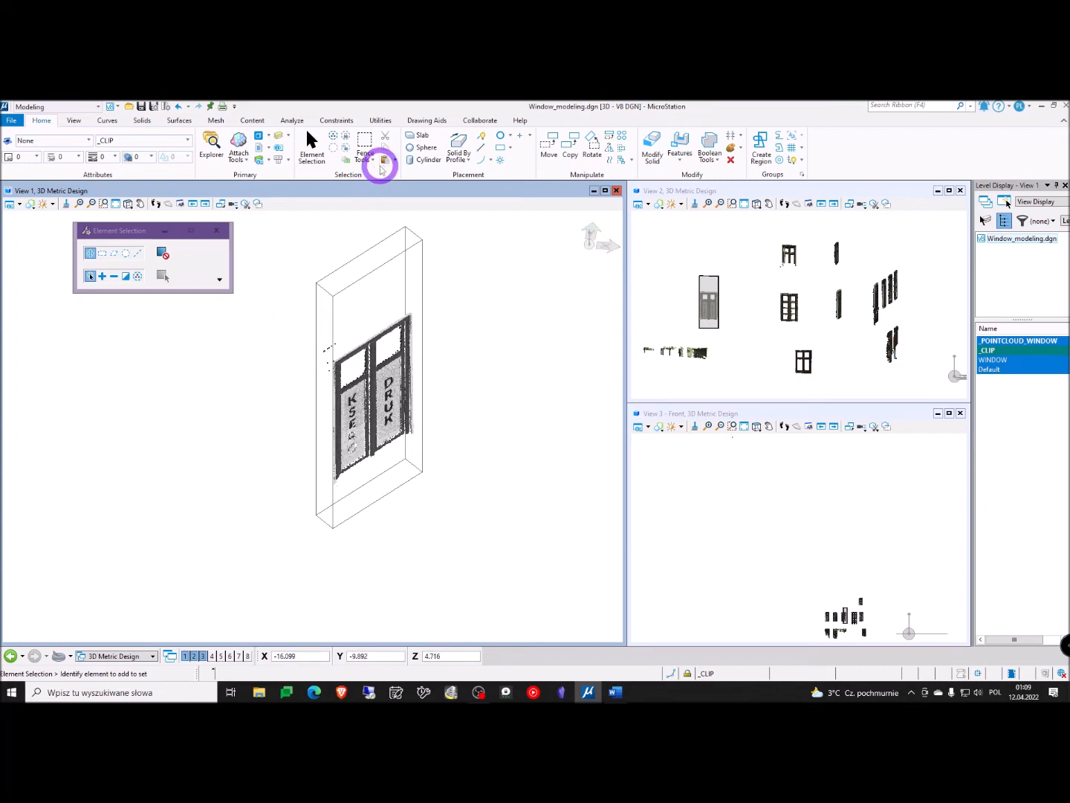
# Open the ACS manager for auxiliary coordinate systems and place its window clear of the clipped window in View 1
pyautogui.click(420, 121)
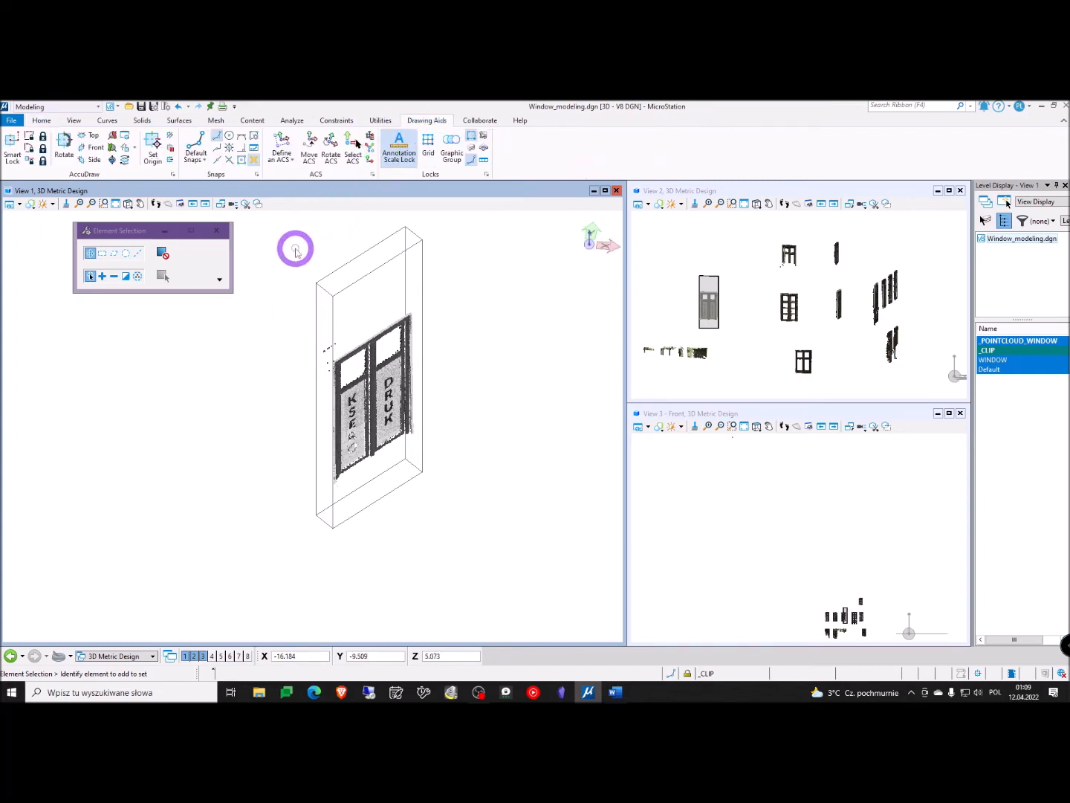
pyautogui.moveTo(294, 246); pyautogui.dragTo(295, 265, button='middle')
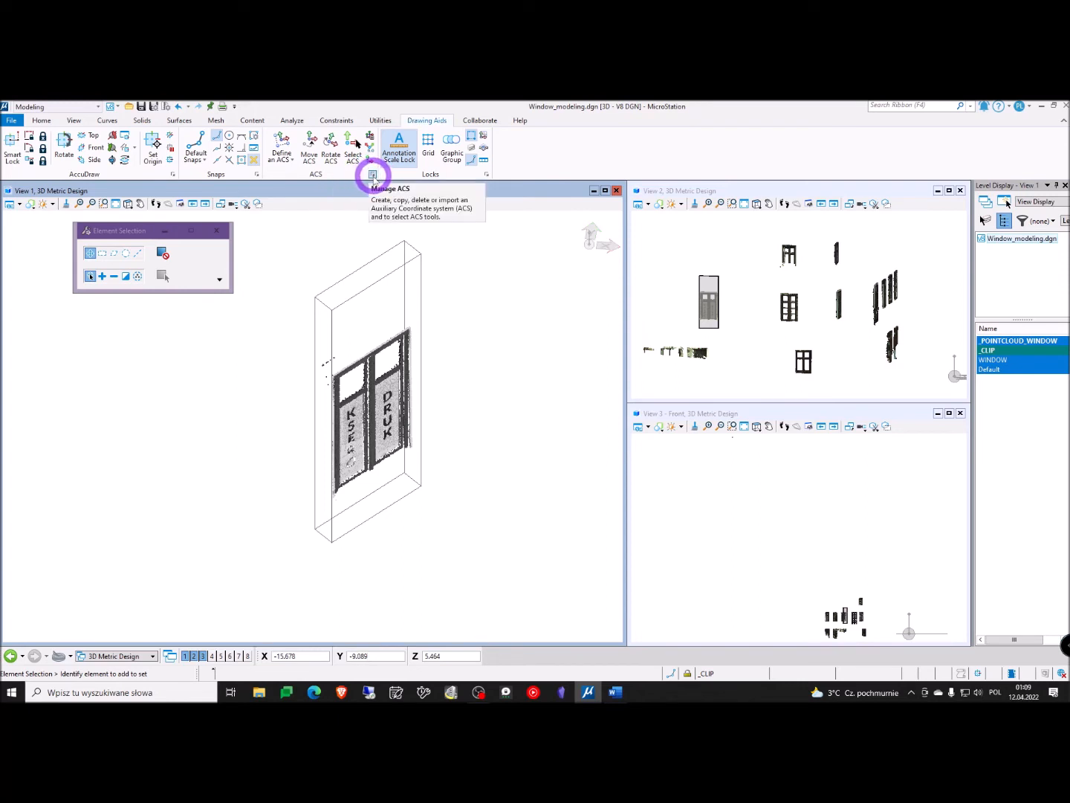
pyautogui.click(373, 176)
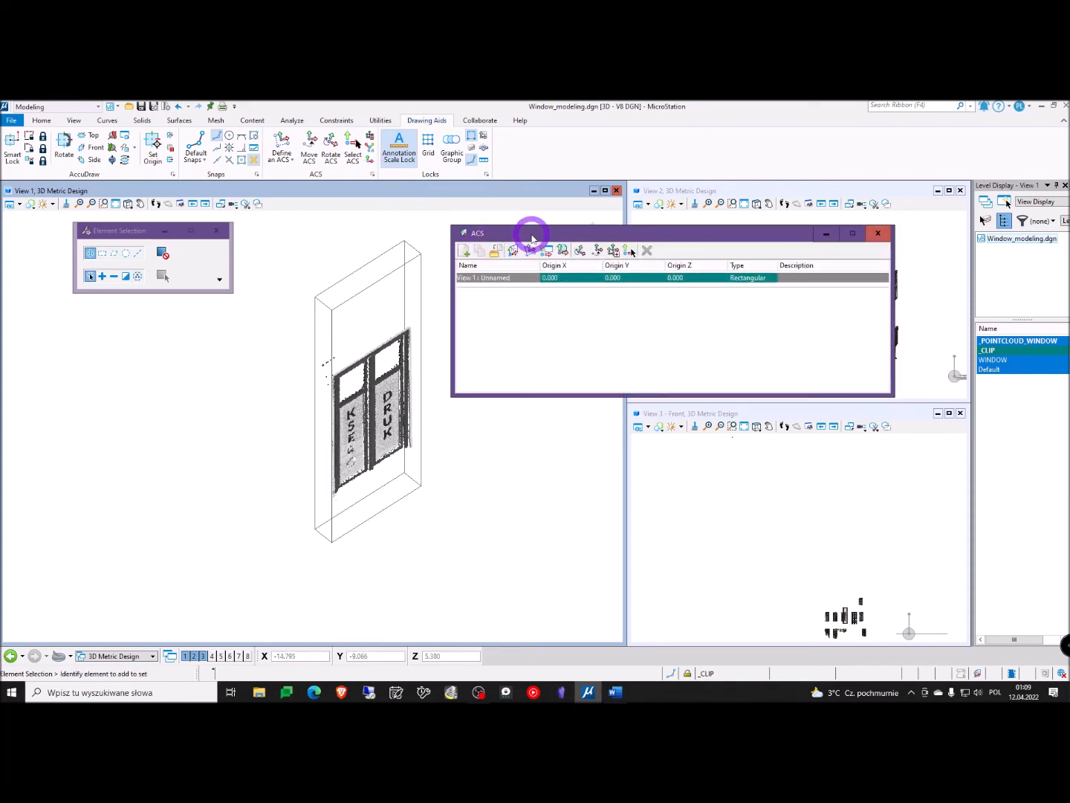
pyautogui.moveTo(532, 237); pyautogui.dragTo(542, 259)
pyautogui.moveTo(915, 301); pyautogui.dragTo(892, 284)
pyautogui.moveTo(623, 260); pyautogui.dragTo(658, 244)
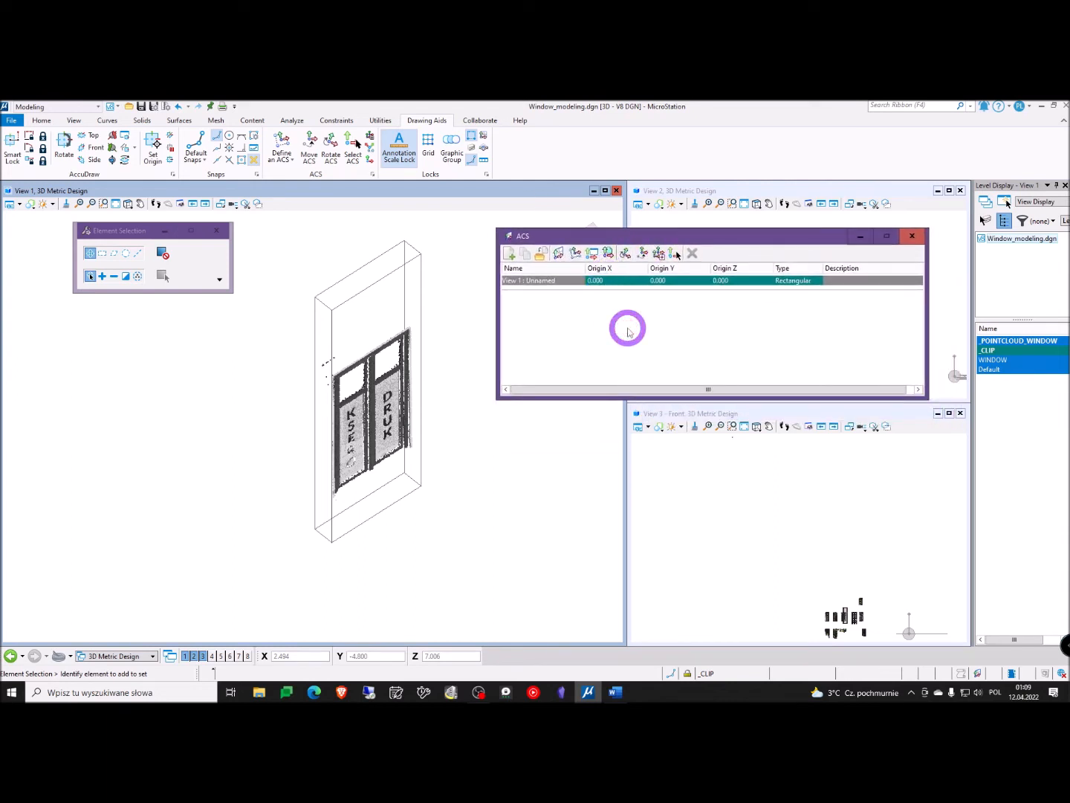
# Define a rectangular ACS by points at the clip box's lower front corner, with X along its long bottom edge and Y along the short one
pyautogui.moveTo(540, 235); pyautogui.dragTo(549, 235)
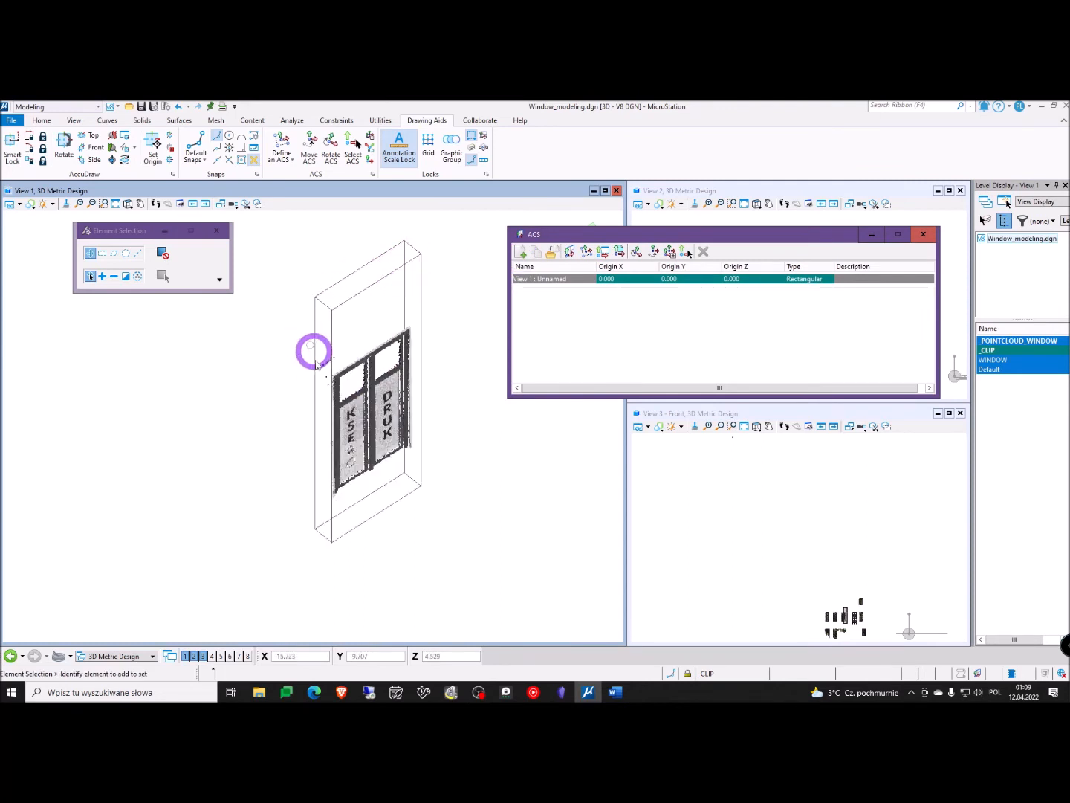
pyautogui.scroll(-2, 404, 268)
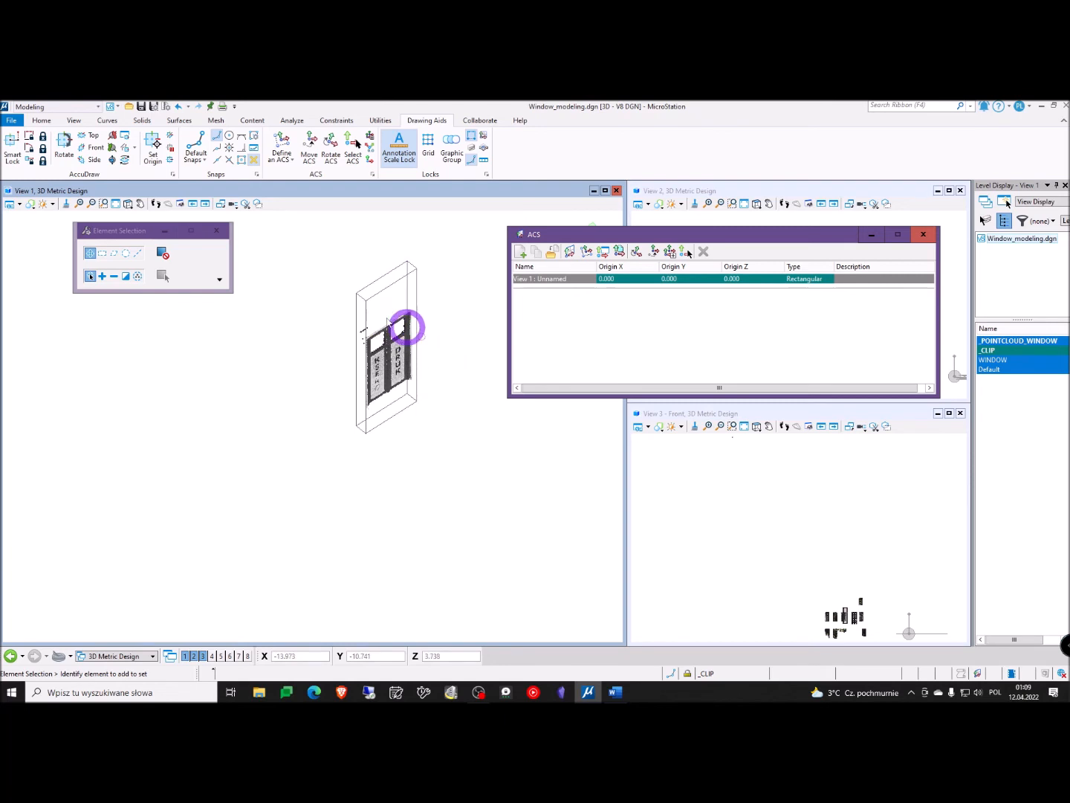
pyautogui.scroll(3, 413, 364)
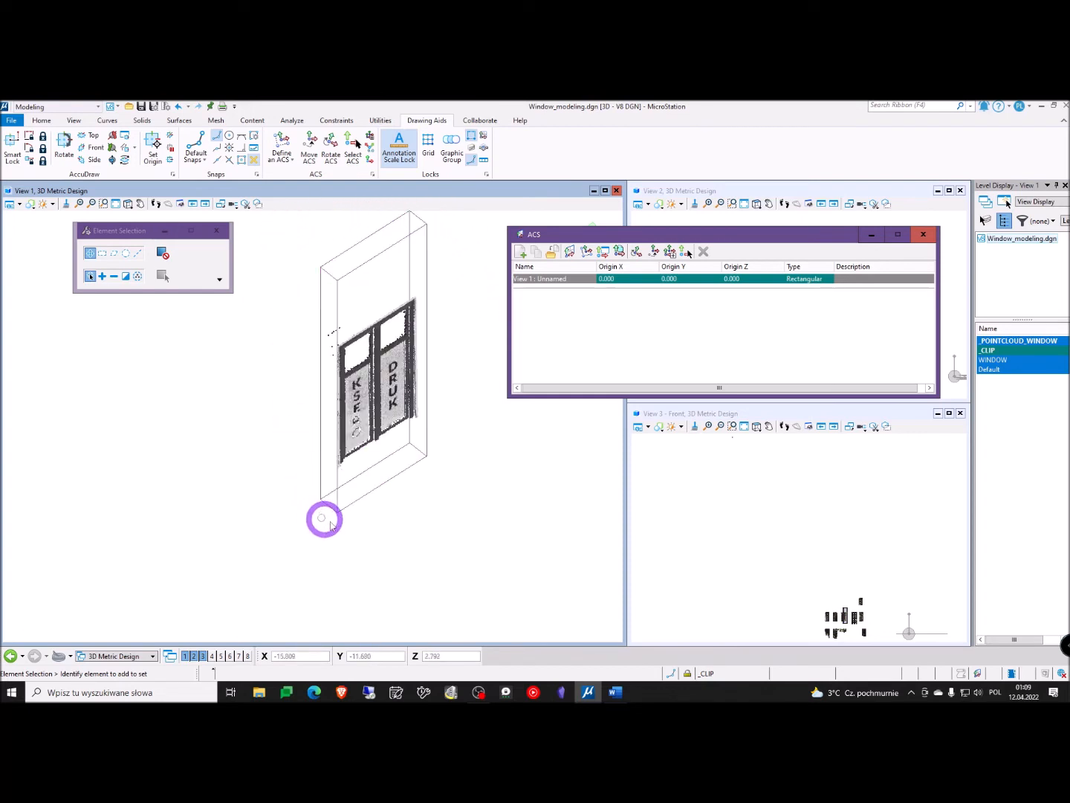
pyautogui.moveTo(475, 413); pyautogui.dragTo(459, 431, button='middle')
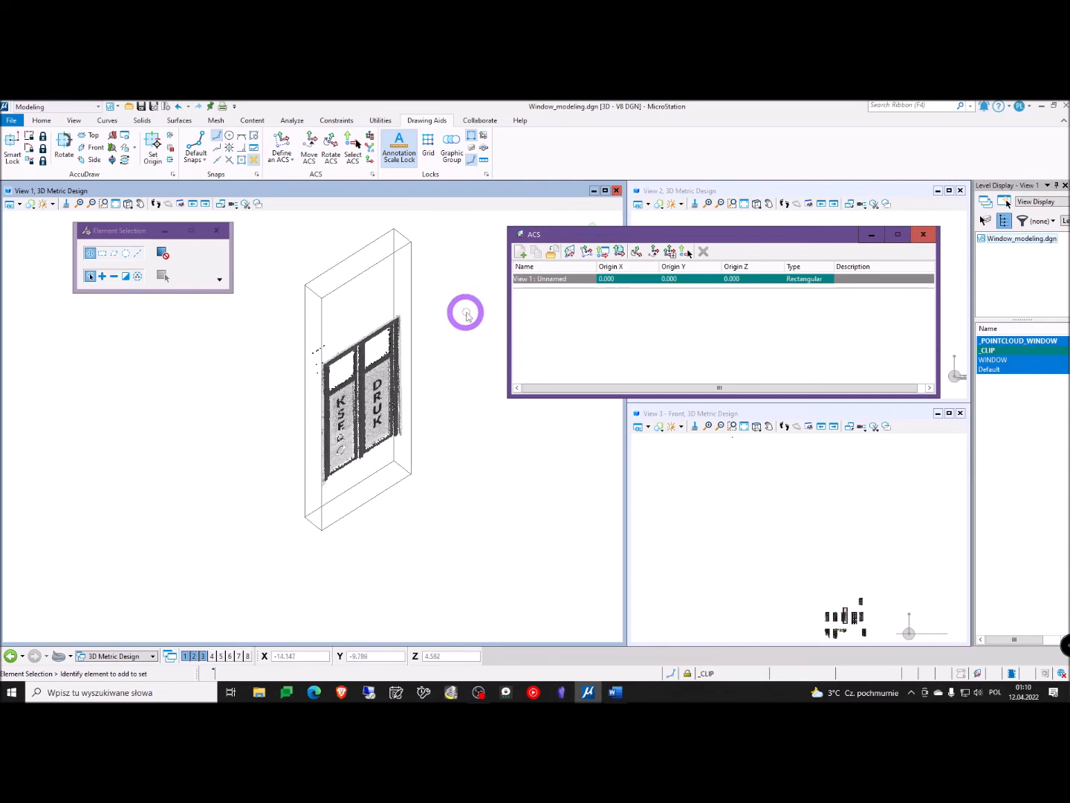
pyautogui.moveTo(582, 237); pyautogui.dragTo(582, 235)
pyautogui.click(586, 249)
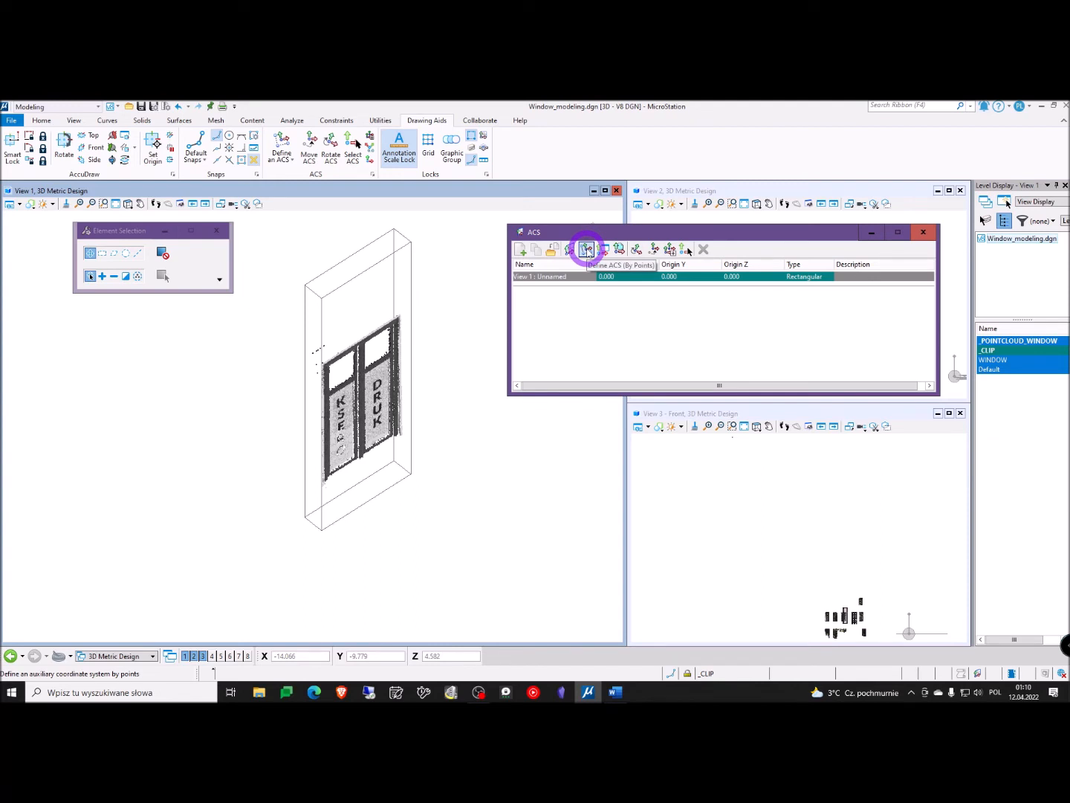
pyautogui.click(586, 250)
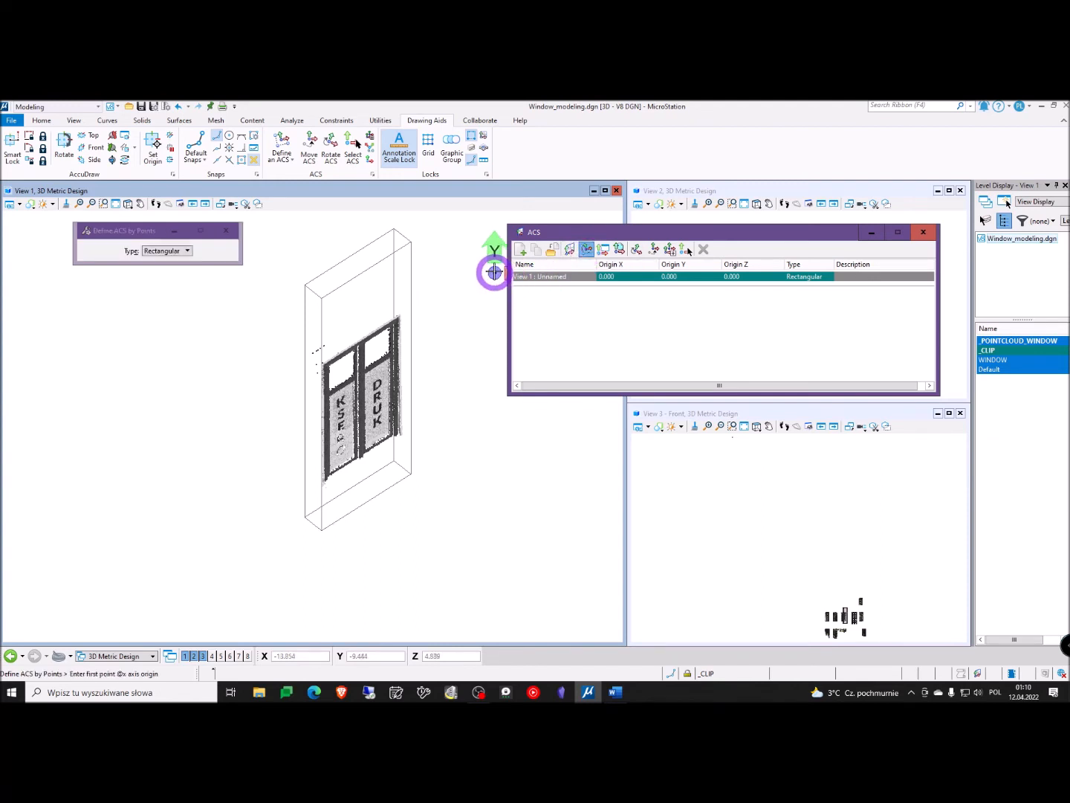
pyautogui.click(321, 530)
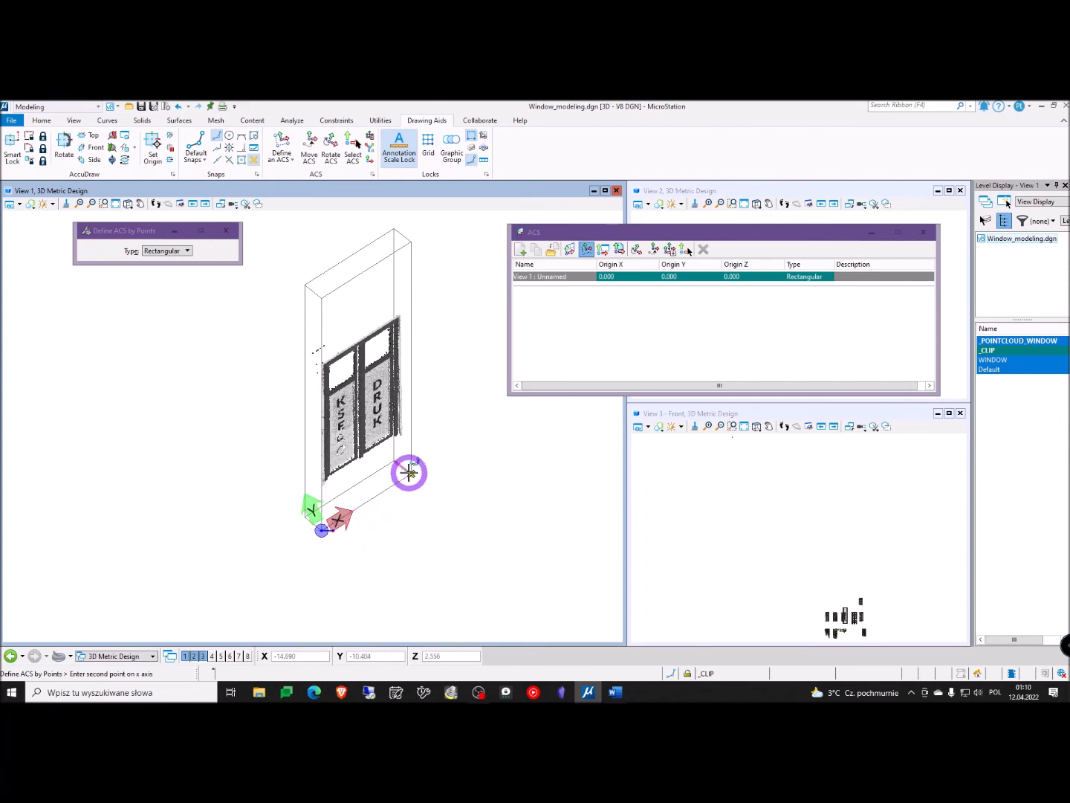
pyautogui.scroll(2, 315, 527)
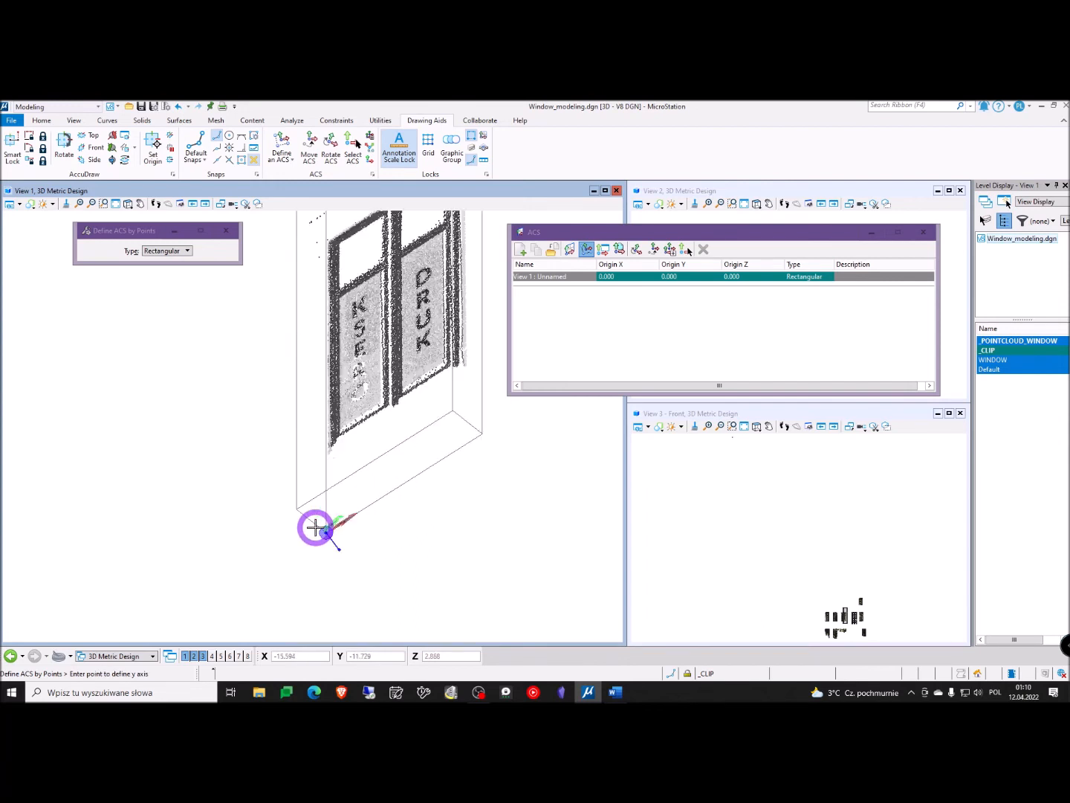
pyautogui.click(297, 509)
pyautogui.scroll(-3, 298, 517)
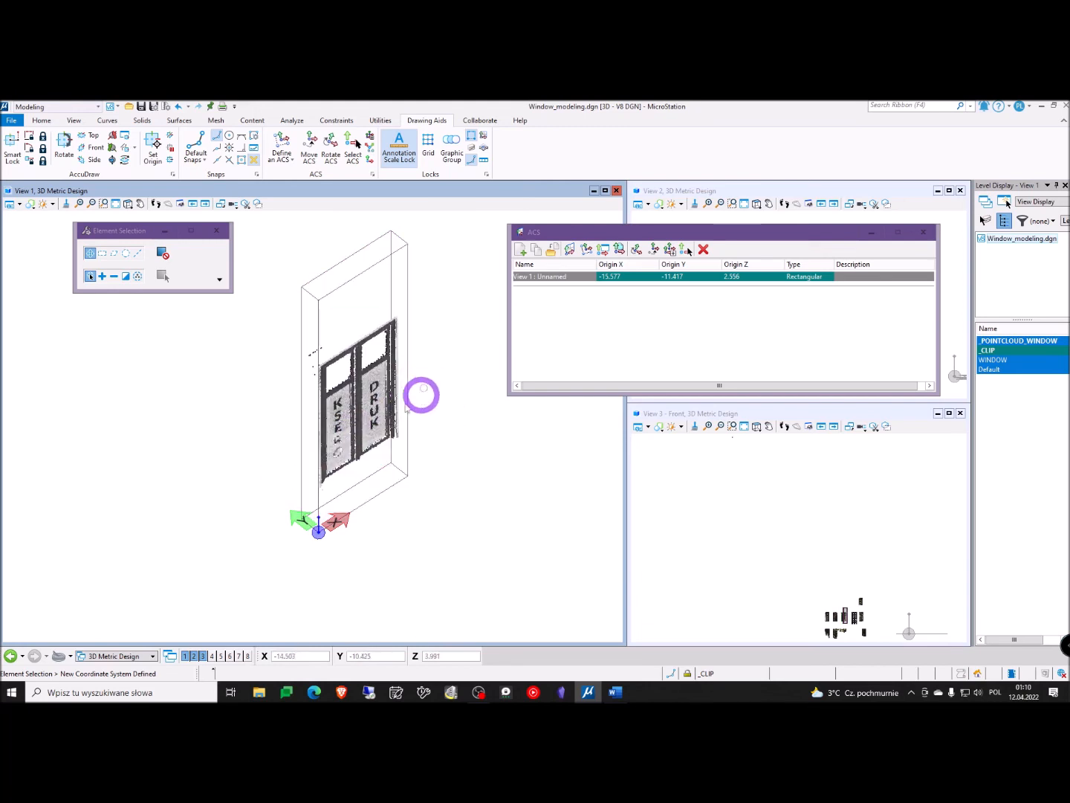
# Save the defined coordinate system as a new ACS named Window1 and close the ACS manager
pyautogui.click(520, 251)
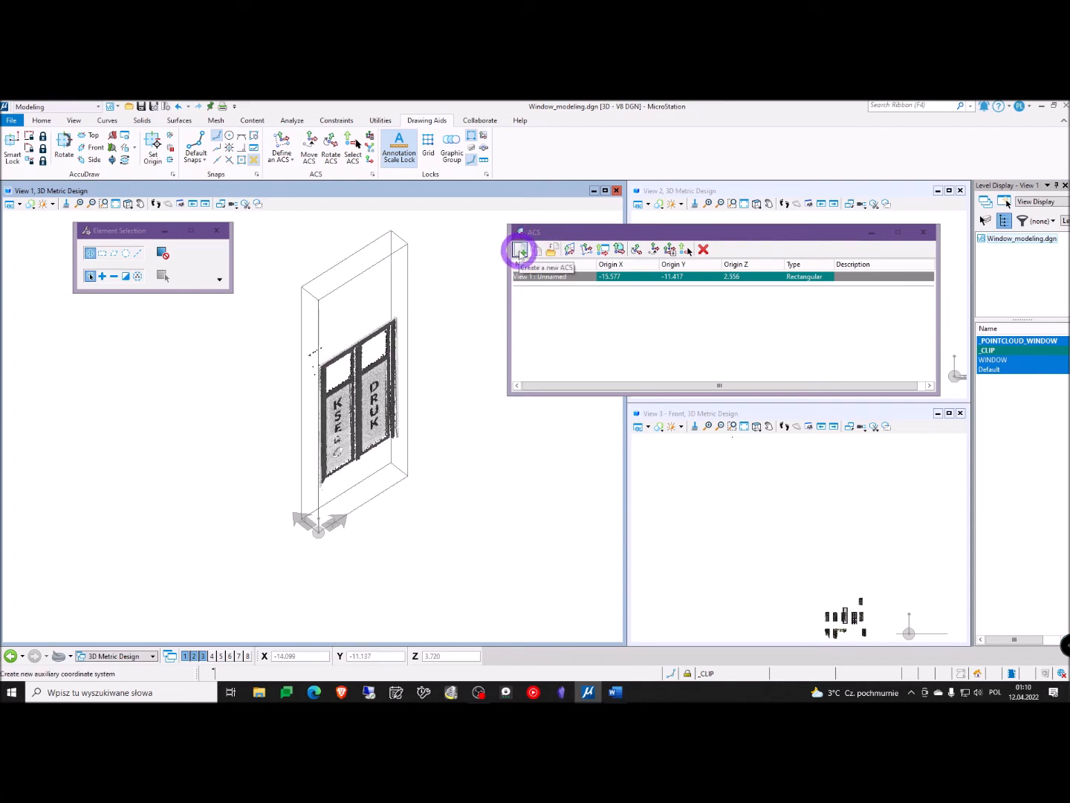
pyautogui.click(519, 250)
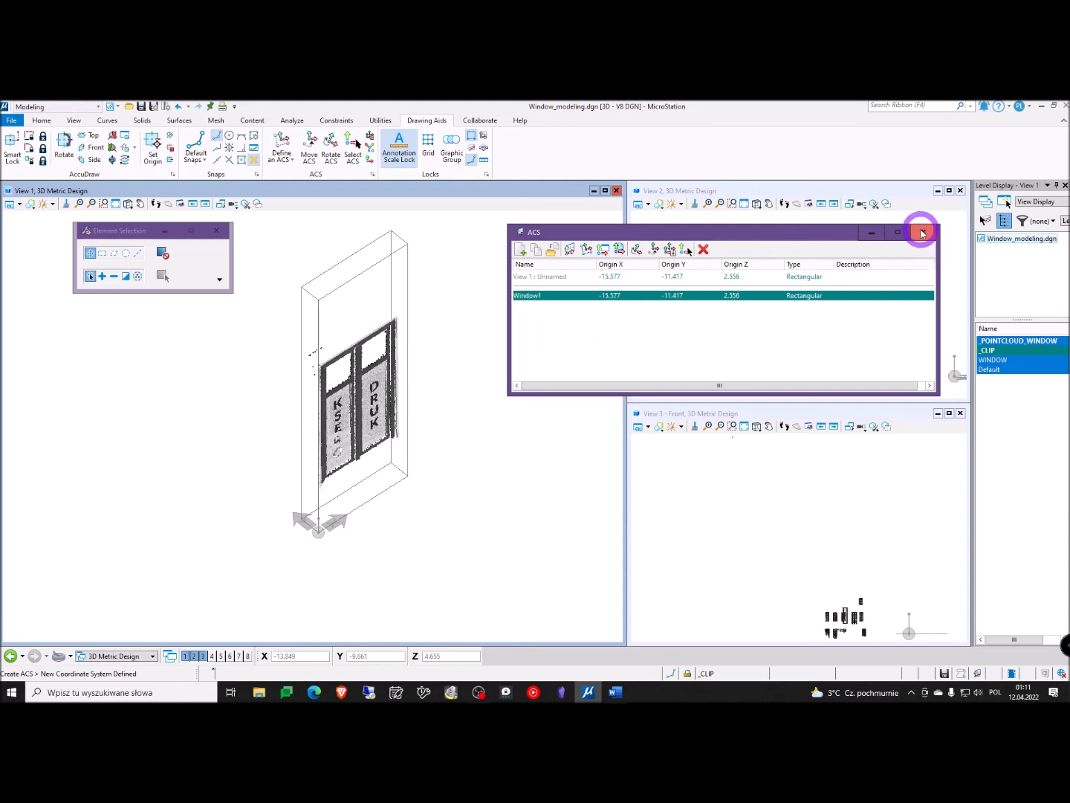
pyautogui.moveTo(608, 231); pyautogui.dragTo(237, 375)
pyautogui.moveTo(364, 382); pyautogui.dragTo(320, 283)
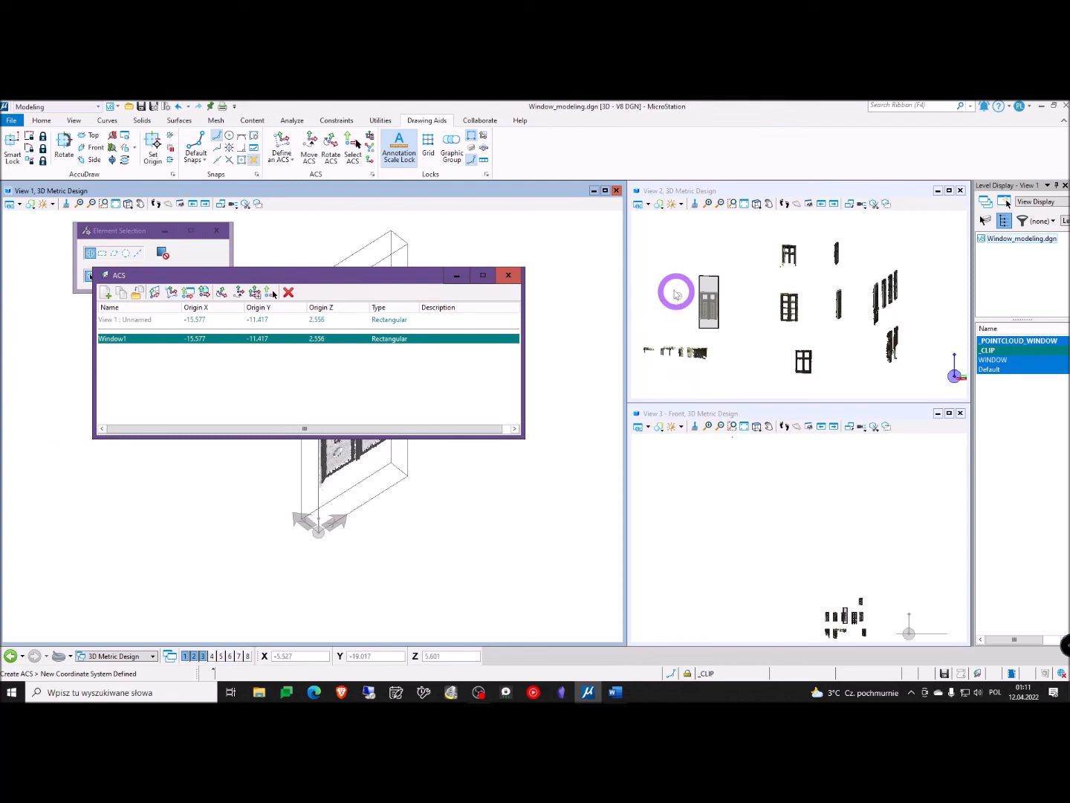
pyautogui.moveTo(338, 278); pyautogui.dragTo(376, 283)
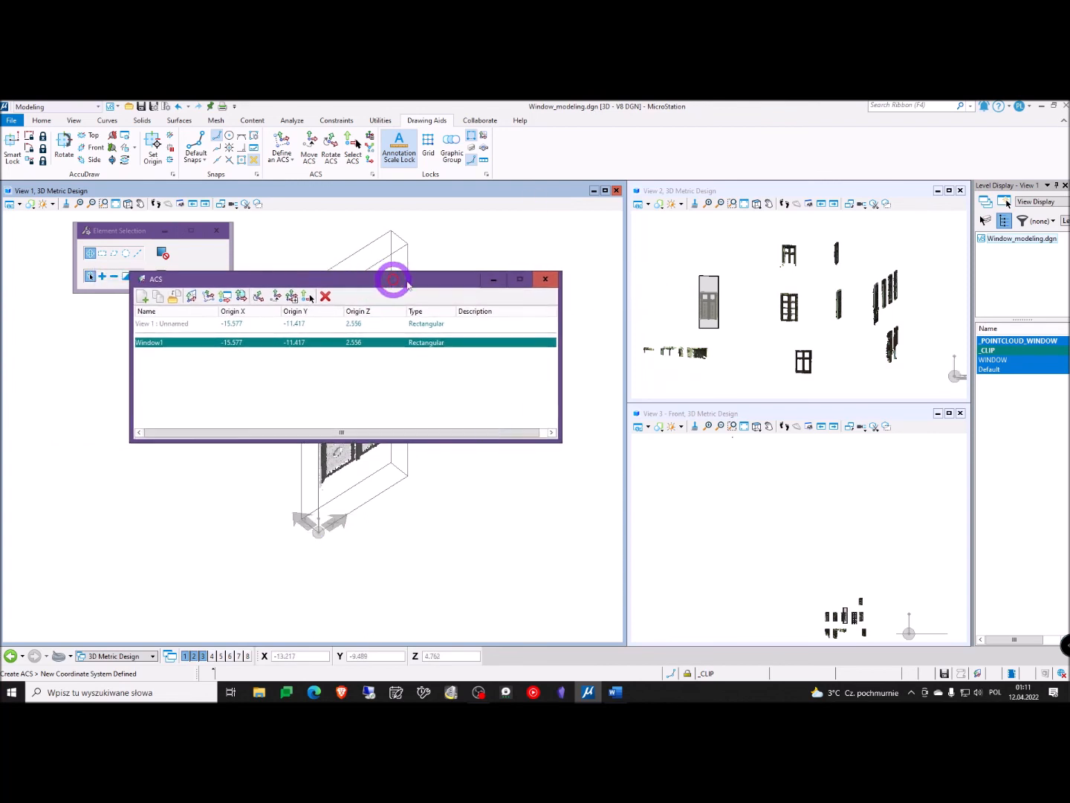
pyautogui.click(548, 280)
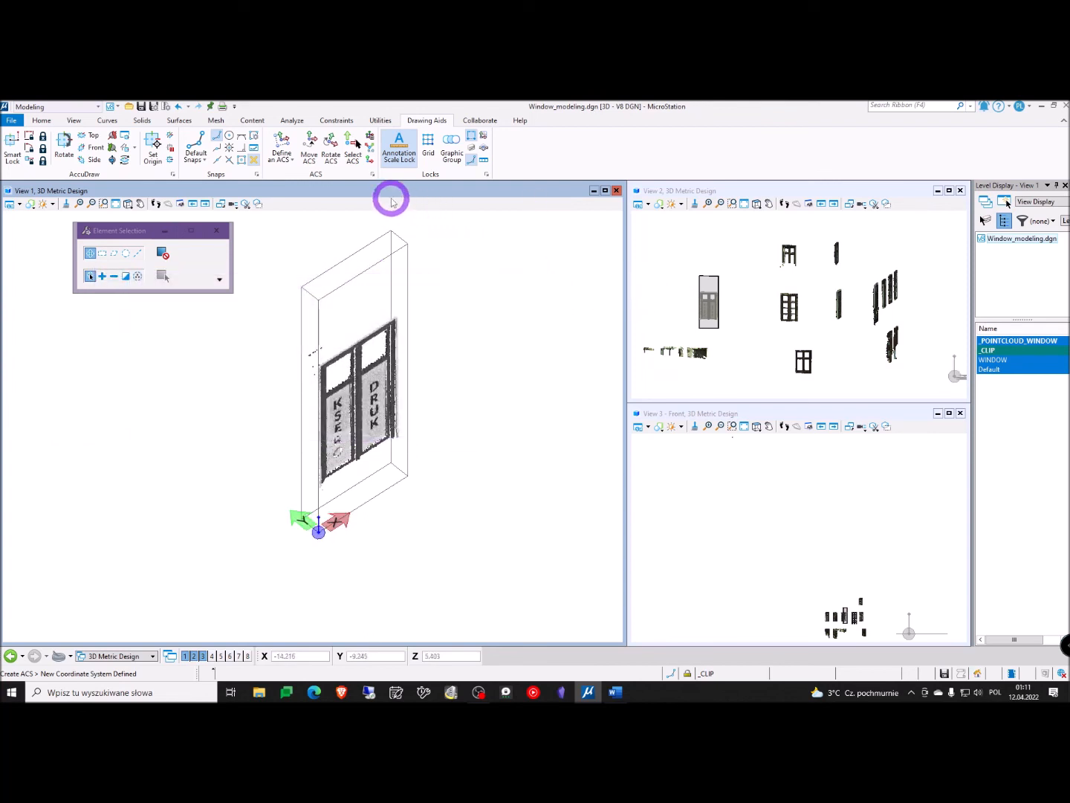
# Activate the saved Window1 ACS in View 2 and View 3, and orbit View 3 to a 3D orientation
pyautogui.click(355, 143)
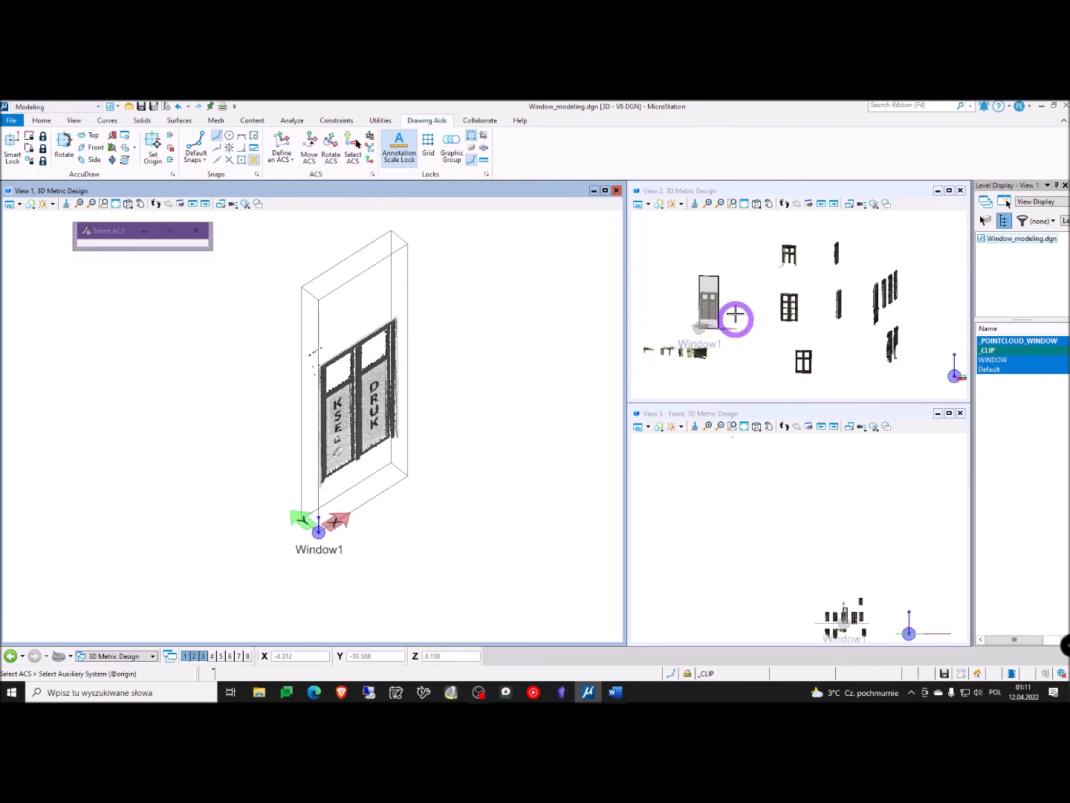
pyautogui.click(701, 327)
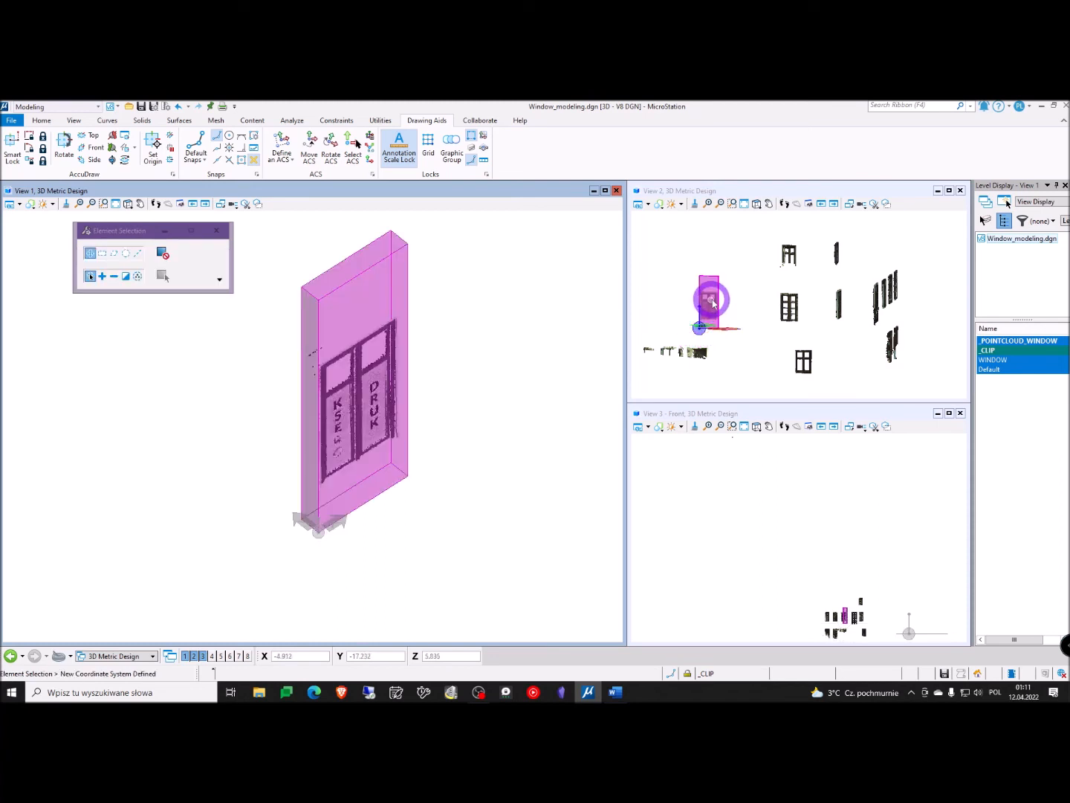
pyautogui.scroll(-4, 712, 323)
pyautogui.moveTo(775, 510); pyautogui.dragTo(716, 466, button='middle')
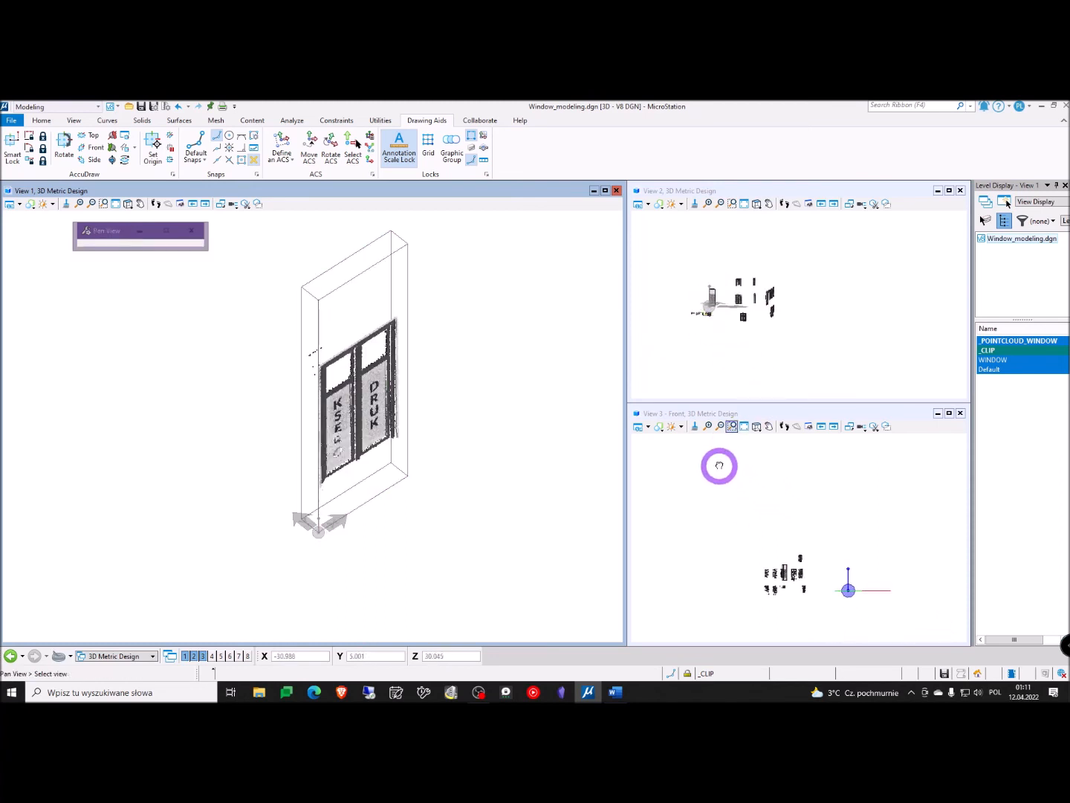
pyautogui.click(349, 144)
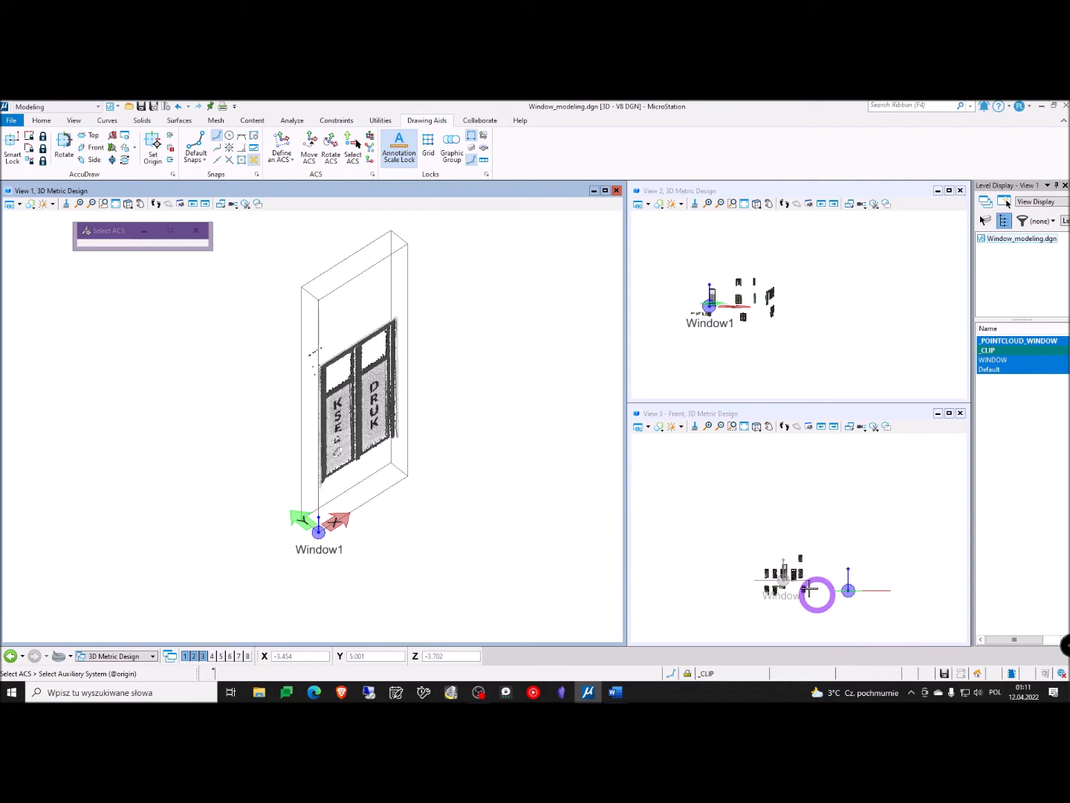
pyautogui.click(784, 577)
pyautogui.moveTo(730, 612); pyautogui.dragTo(717, 549, button='middle')
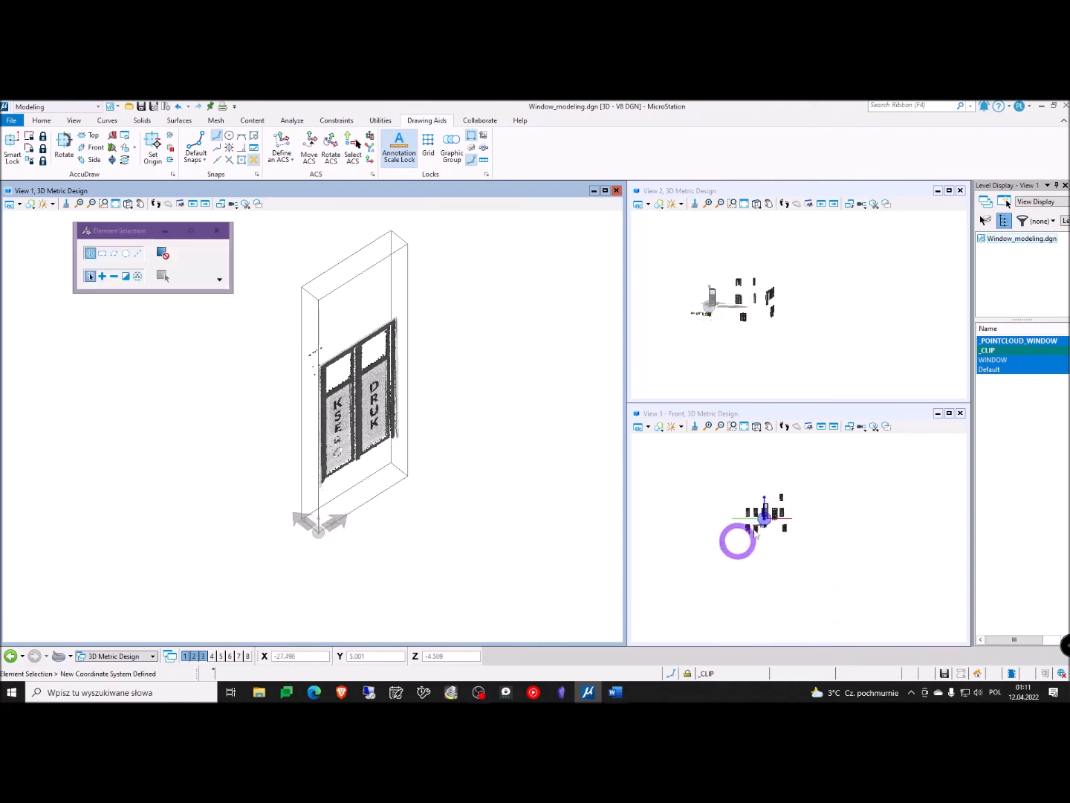
pyautogui.scroll(3, 748, 499)
pyautogui.keyDown('shift'); pyautogui.moveTo(838, 510); pyautogui.dragTo(765, 515, button='middle'); pyautogui.keyUp('shift')
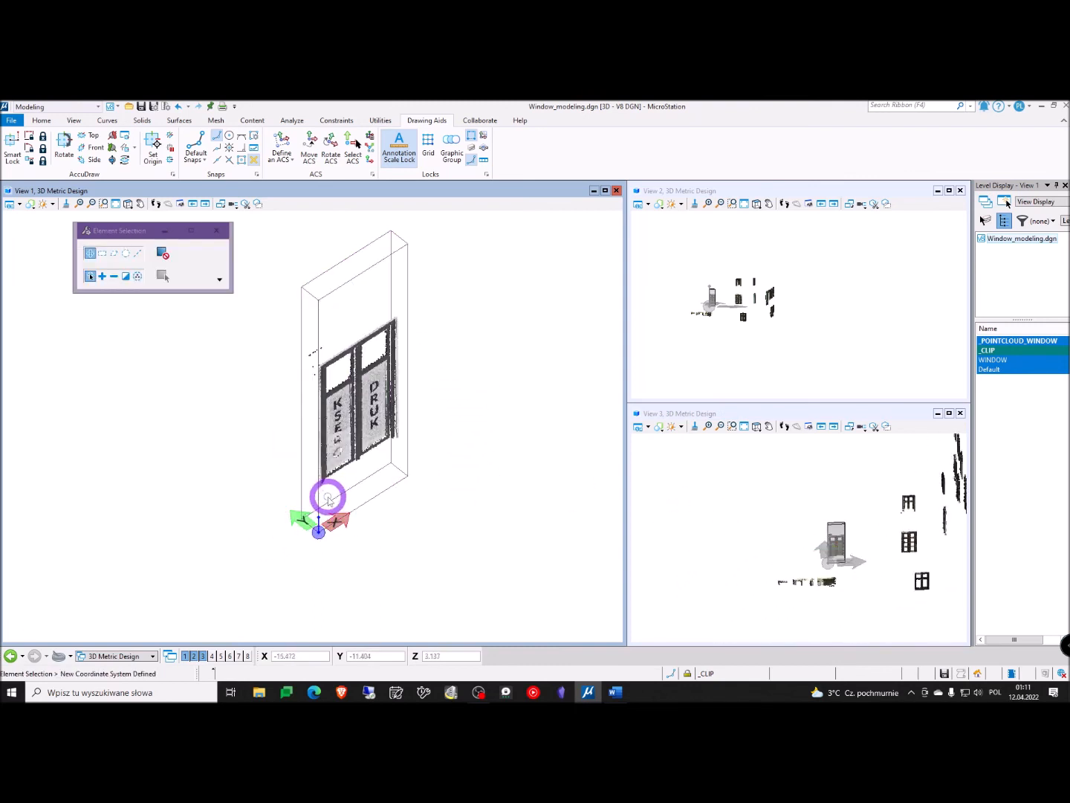
# Turn on the ACS lock and set View 1 to the top orientation relative to the Window1 coordinate system
pyautogui.moveTo(447, 415); pyautogui.dragTo(451, 428, button='middle')
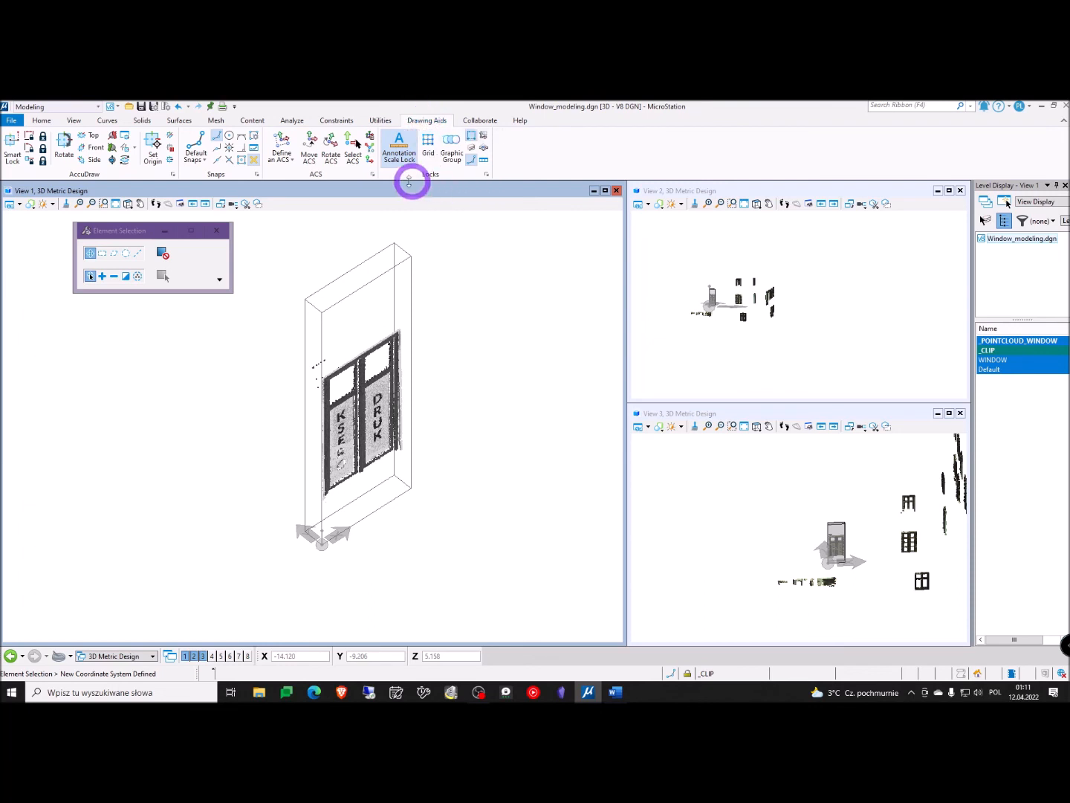
pyautogui.click(484, 137)
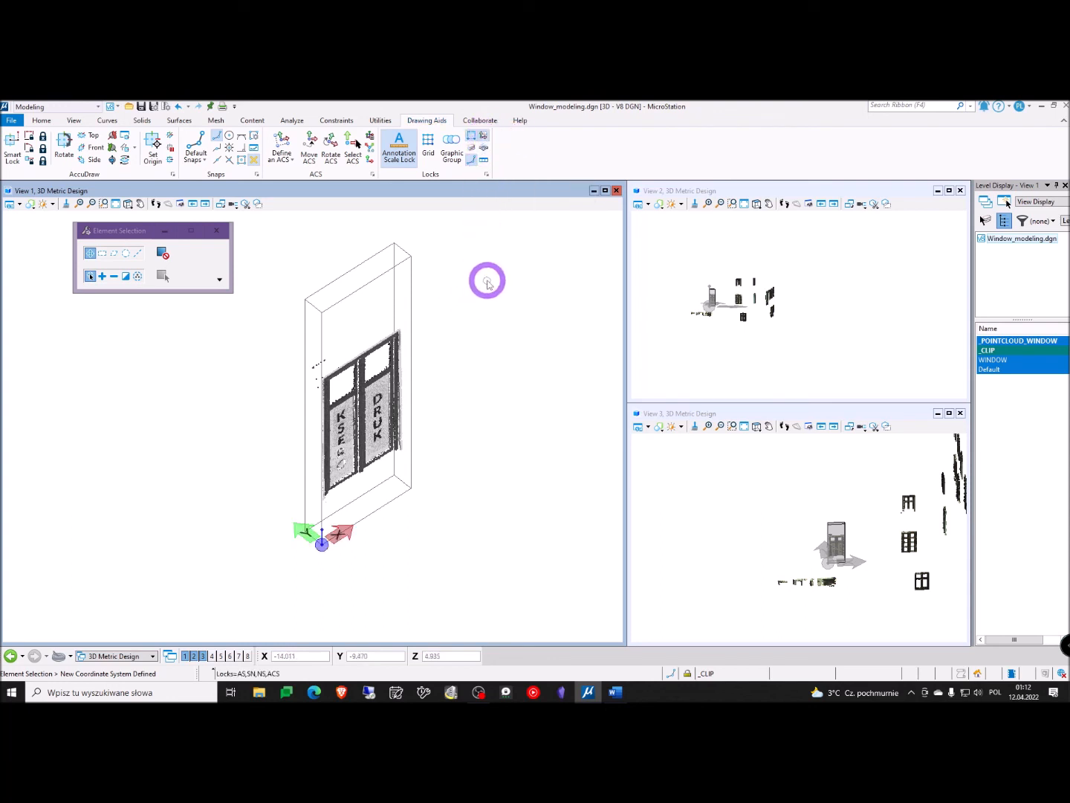
pyautogui.click(128, 203)
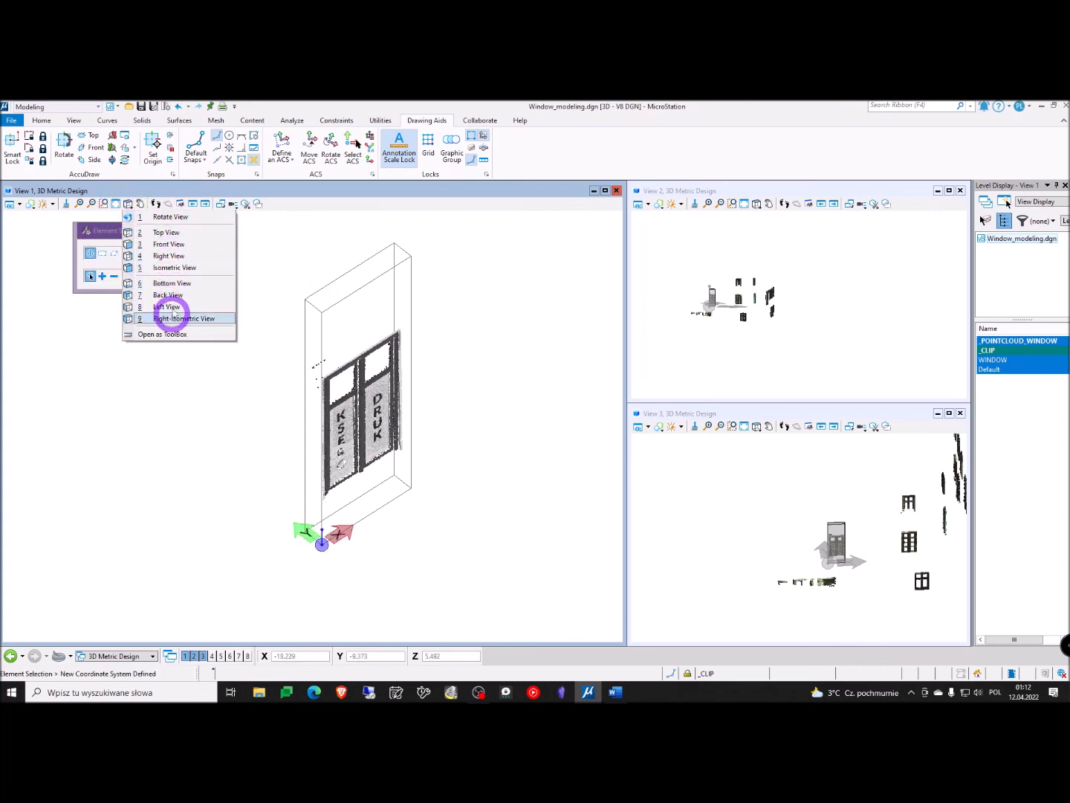
pyautogui.click(178, 233)
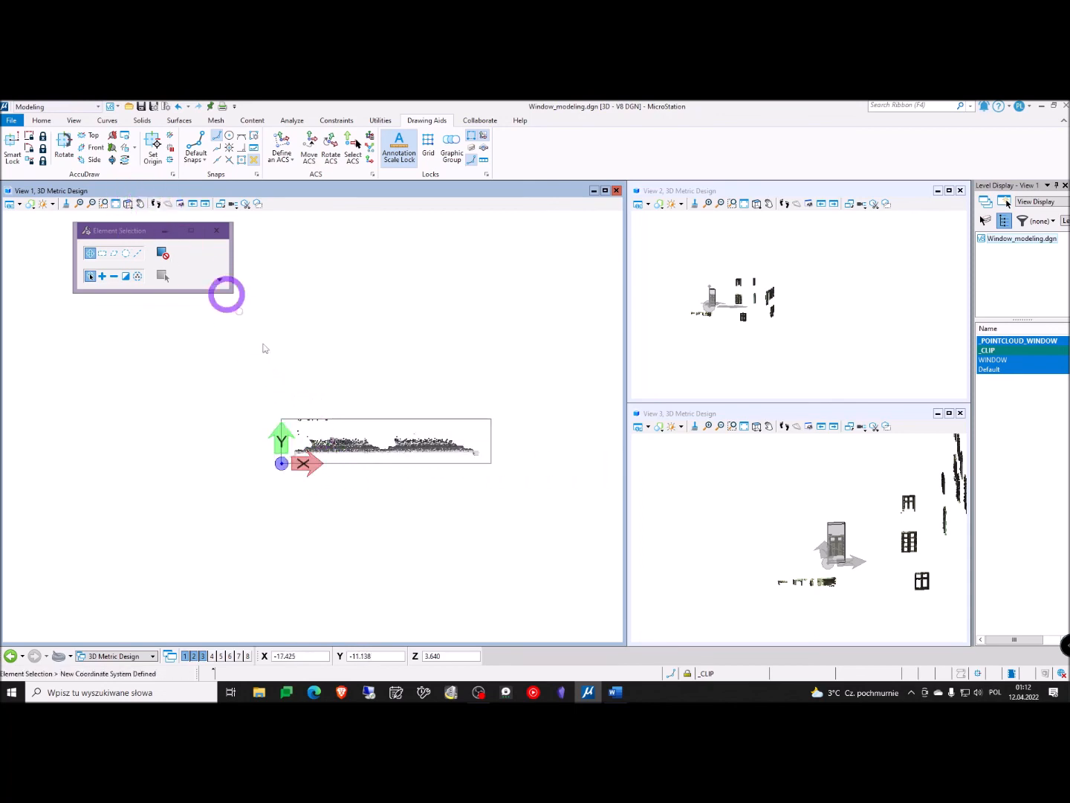
# Set View 1 to the front orientation of the Window1 ACS, with the whole window's point cloud in view
pyautogui.click(127, 205)
pyautogui.click(167, 244)
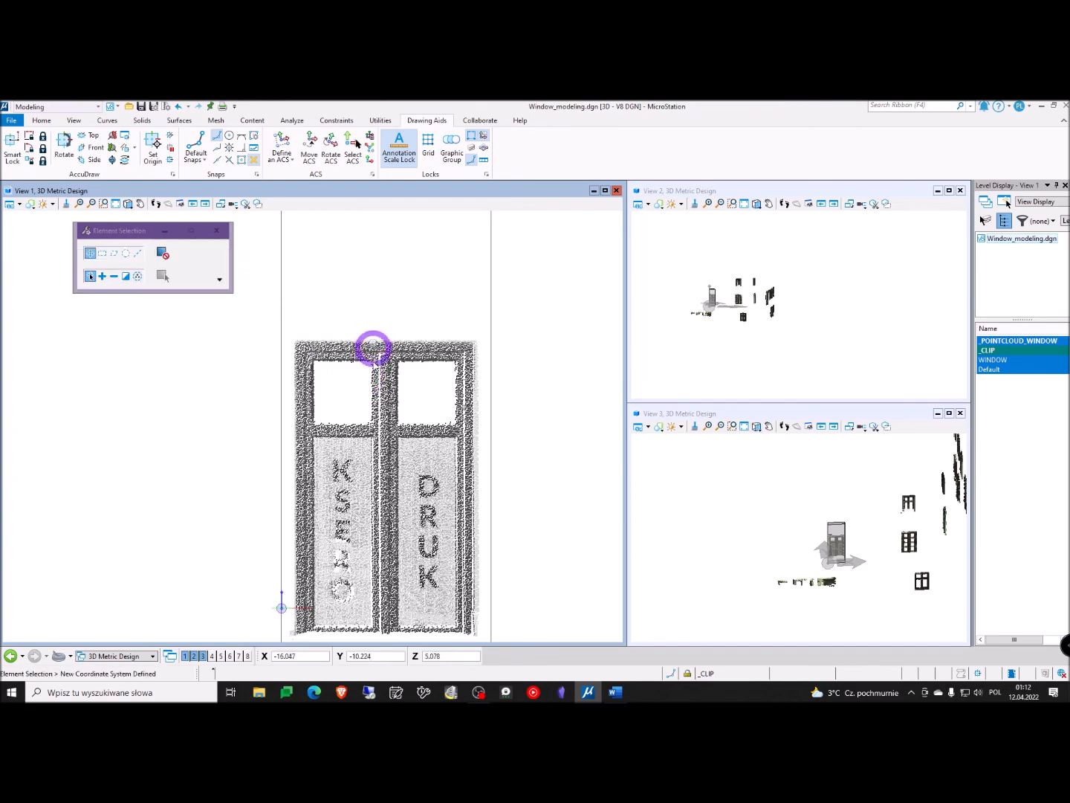
pyautogui.moveTo(370, 501); pyautogui.dragTo(373, 407, button='middle')
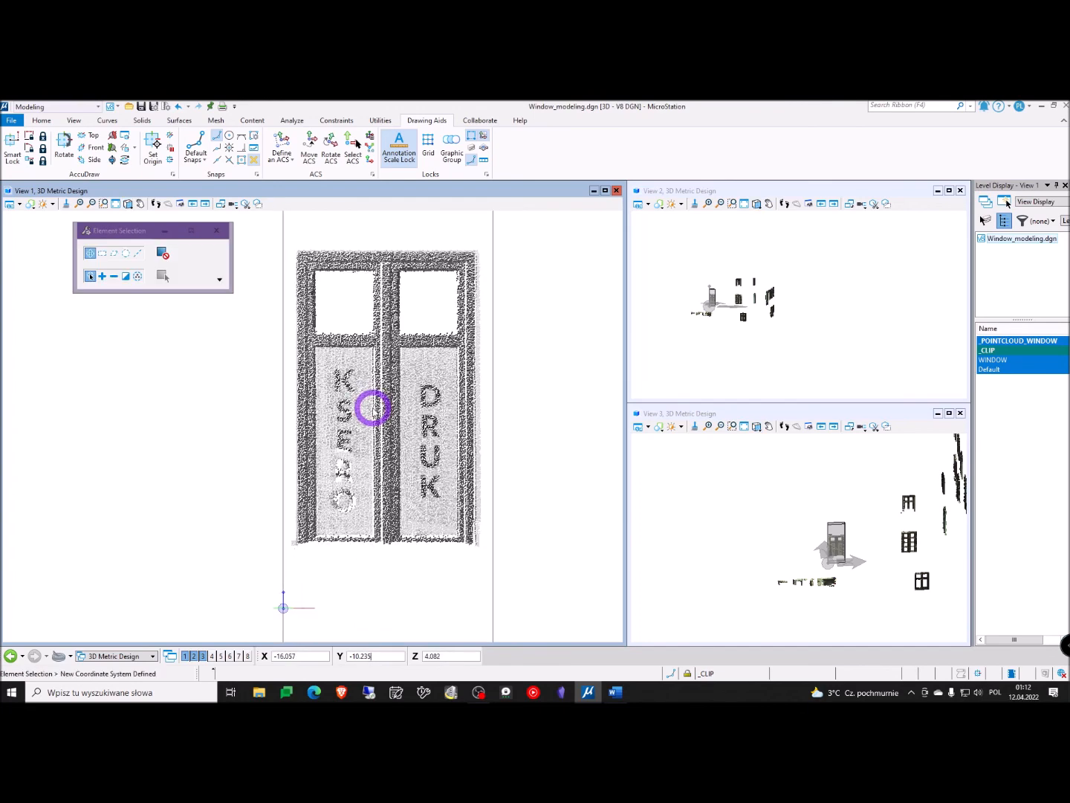